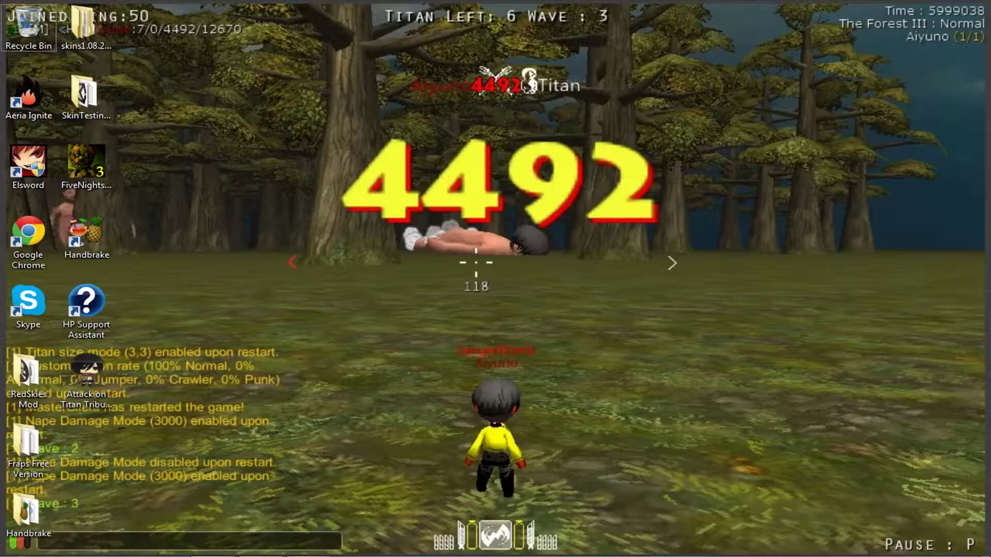
Open the name CFG file from the RedSkies Mod folder and examine its name and servername color codes
double_click(26, 374)
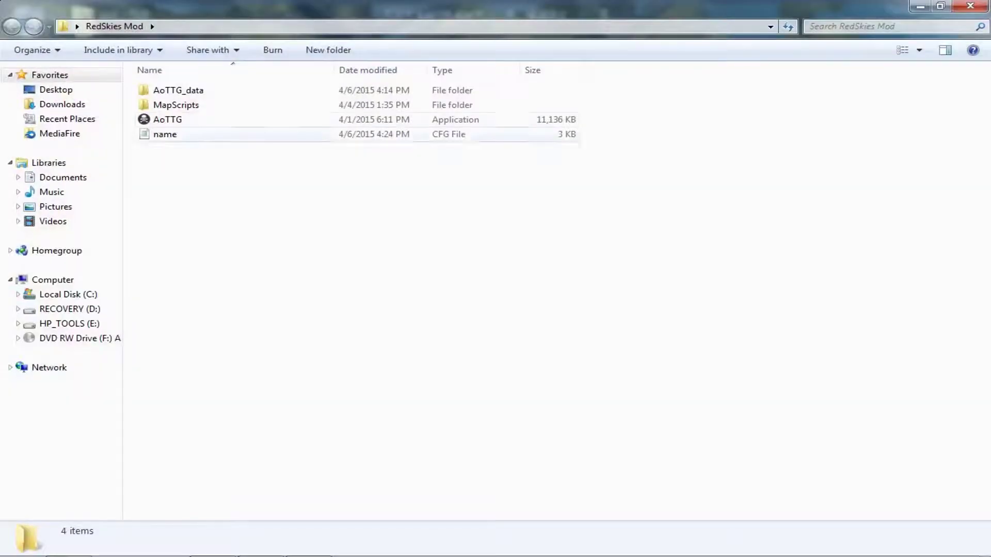
double_click(165, 134)
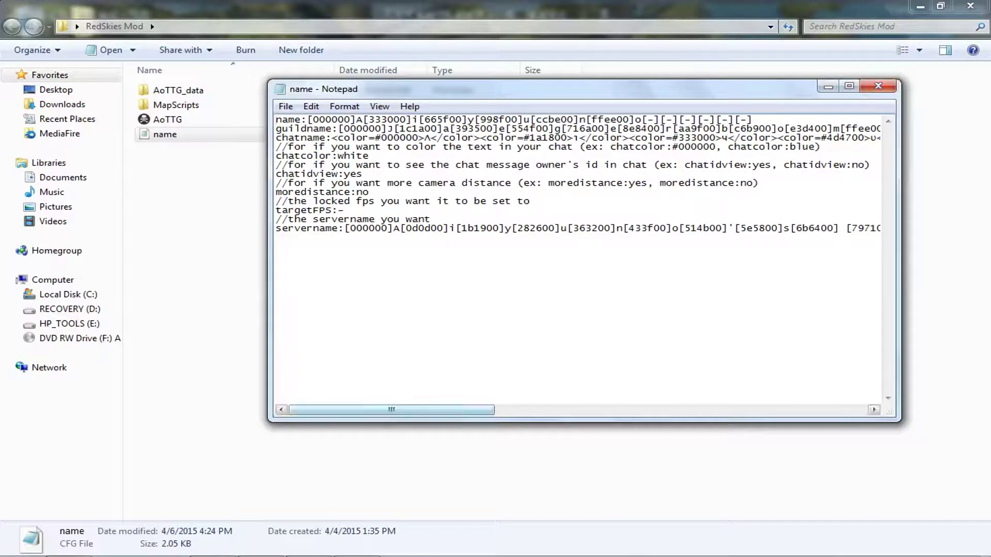
drag(391, 410, 635, 409)
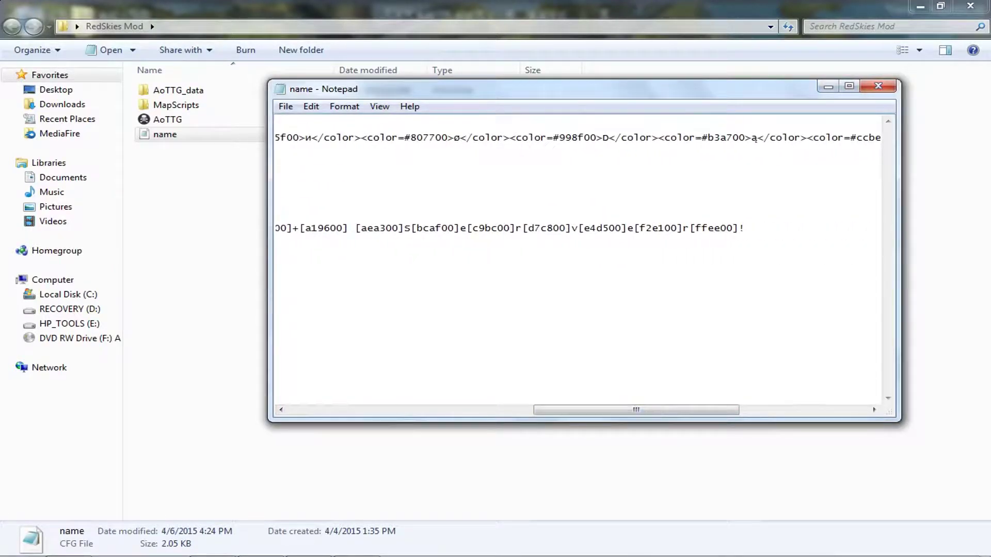
click(276, 237)
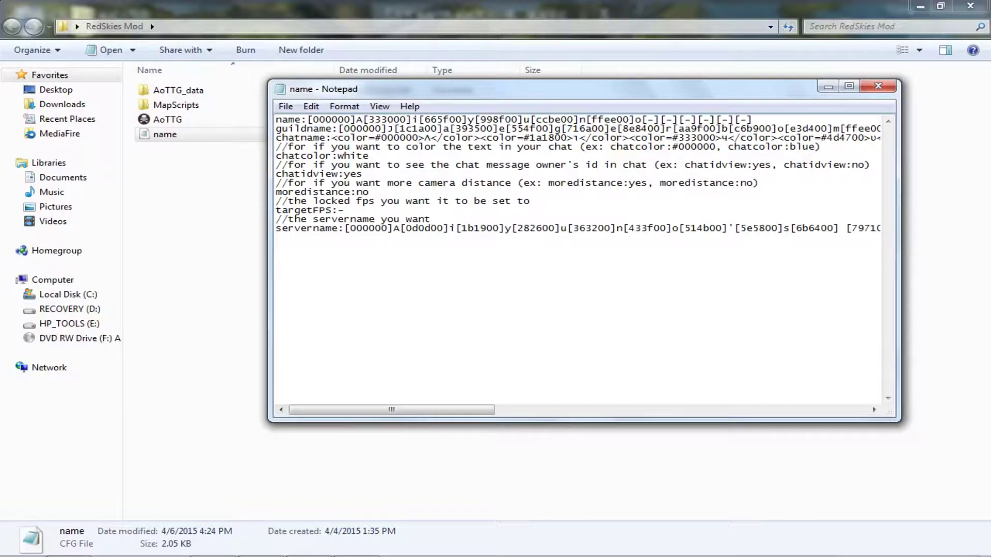
Add a sample line below the servername entry with a player name wrapped in <color=pink> and </color> tags
mouse_move(307, 120)
mouse_down()
mouse_move(753, 120)
mouse_move(307, 120)
mouse_up()
text(<)
key(BackSpace)
text(<)
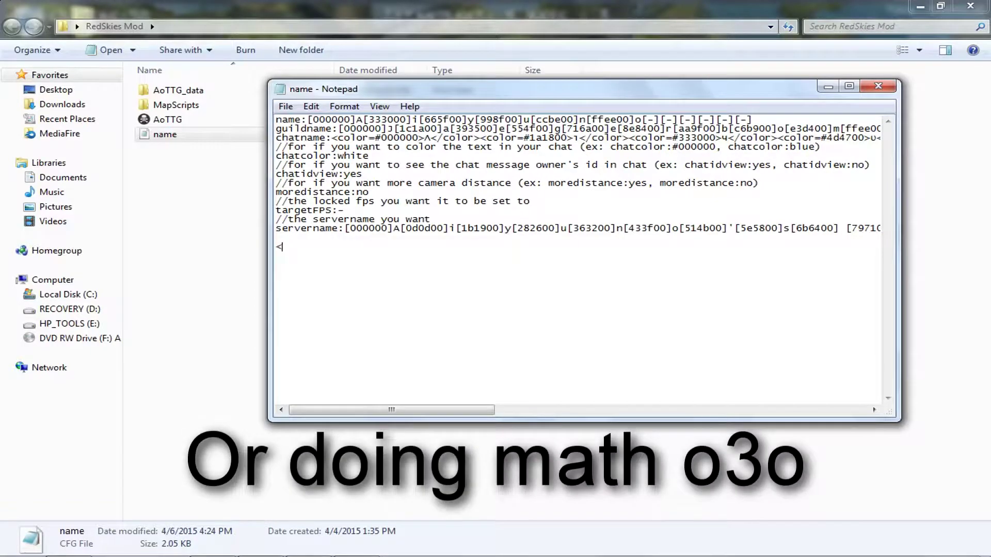
text(coo)
key(BackSpace)
key(BackSpace)
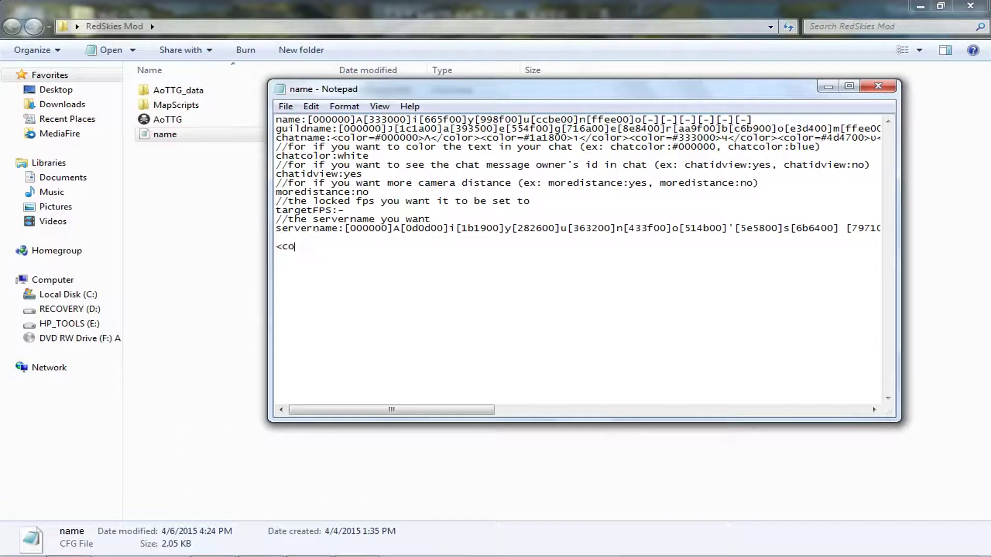
text(olor=pink)
key(BackSpace)
key(BackSpace)
text(nk>Ayumi</co)
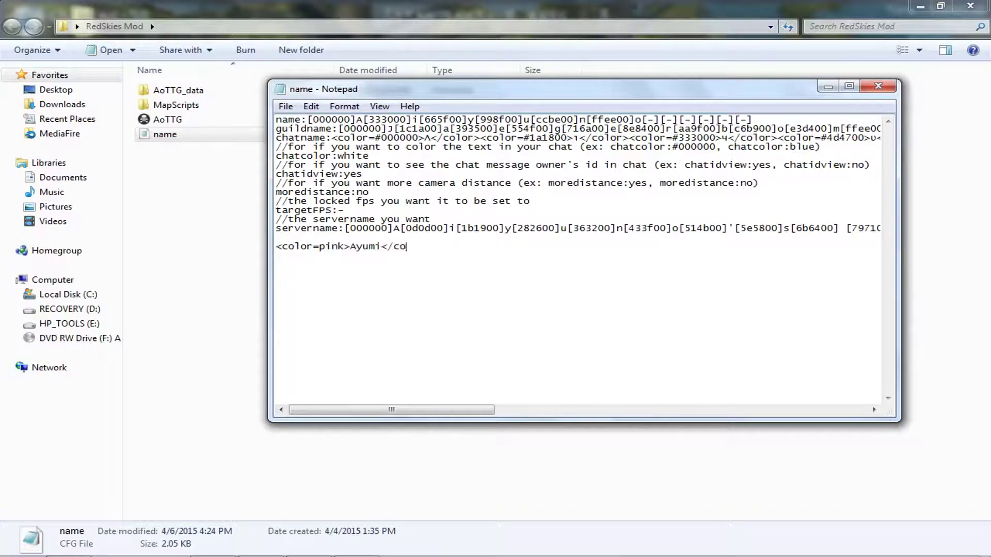
text(lor>)
Retag the sample line so the name's first three letters use <color=pink> and its last two use <color=purple>
key(shift+Left)
key(shift+Left)
key(shift+Left)
key(shift+Left)
key(shift+Left)
key(shift+Left)
key(shift+Left)
key(shift+Left)
key(shift+Left)
key(shift+Left)
key(shift+Left)
key(Right)
key(shift+Left)
key(shift+Left)
key(shift+Left)
key(shift+Left)
key(shift+Left)
key(shift+Left)
key(shift+Left)
key(shift+Left)
key(shift+Left)
key(shift+Left)
key(shift+Left)
key(shift+Right)
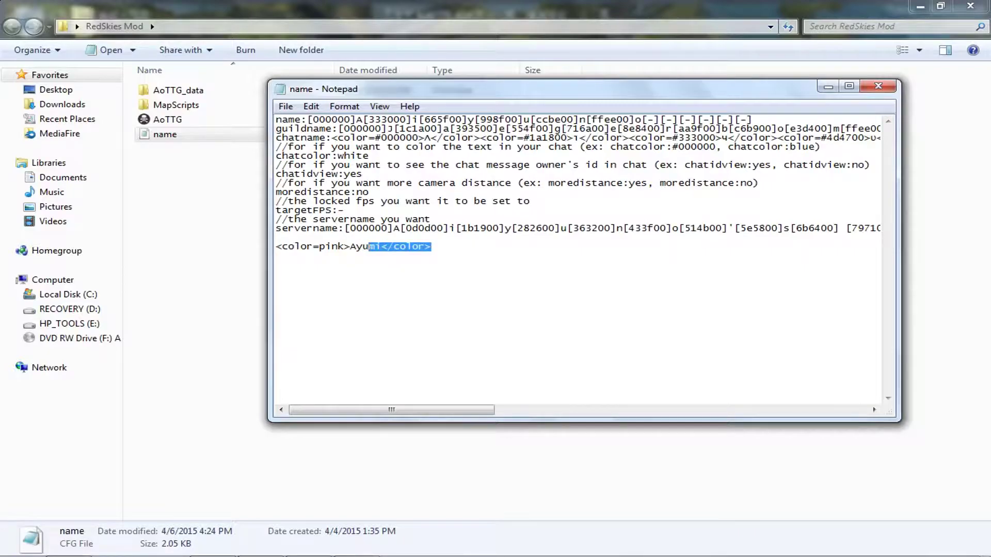
key(BackSpace)
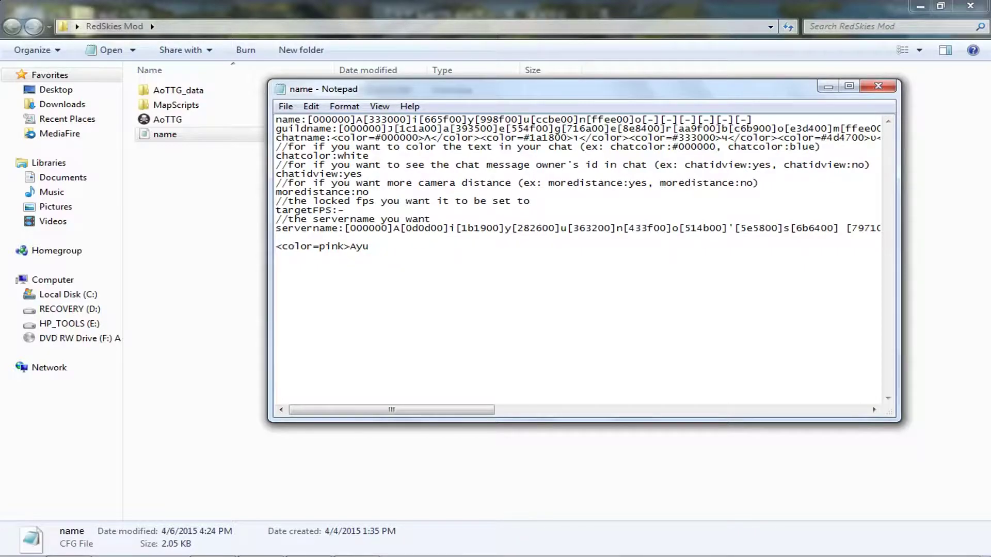
text(</color><color=)
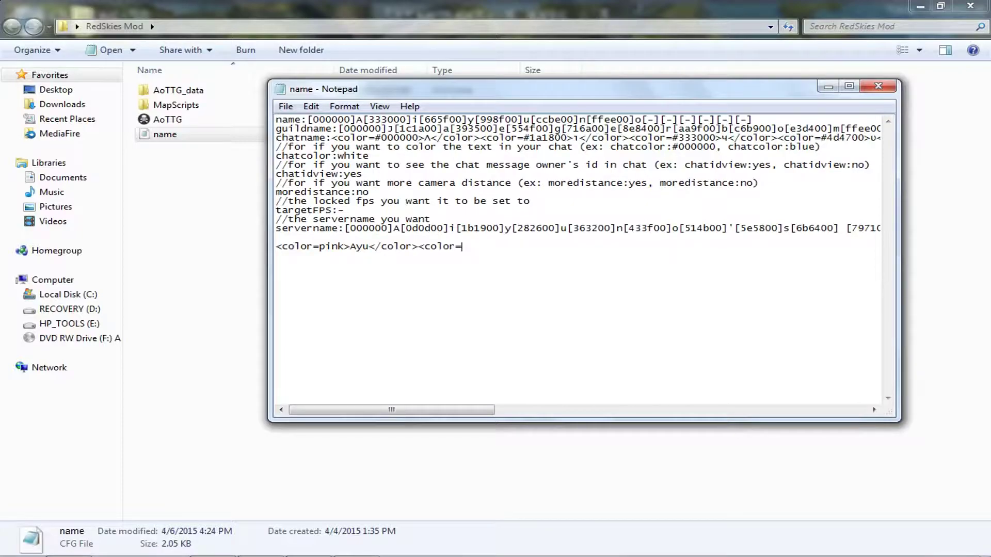
text(purple>mi)
drag(350, 246, 517, 246)
click(517, 246)
text(</colo)
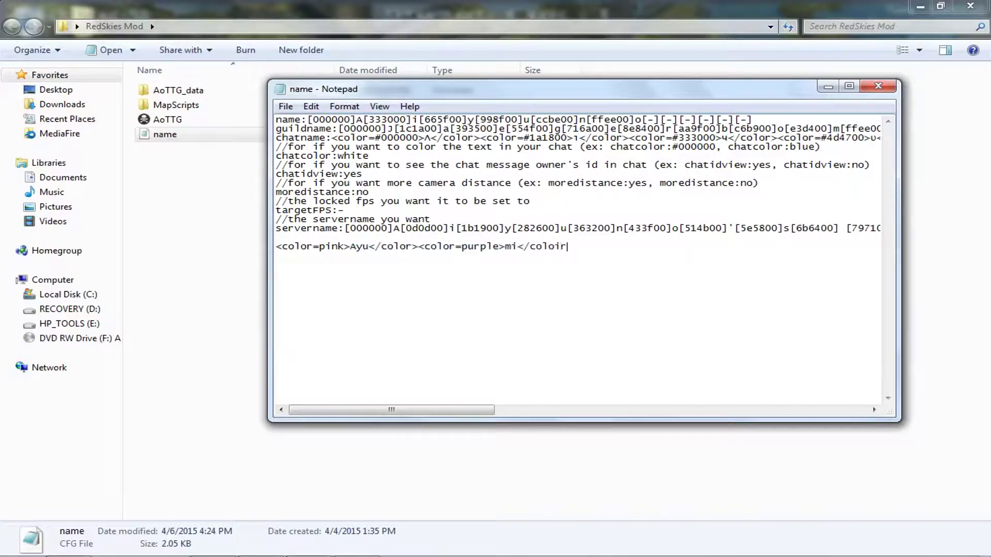
text(r>)
Cut the sample color-tag line from the name file and close the file
drag(567, 246, 275, 246)
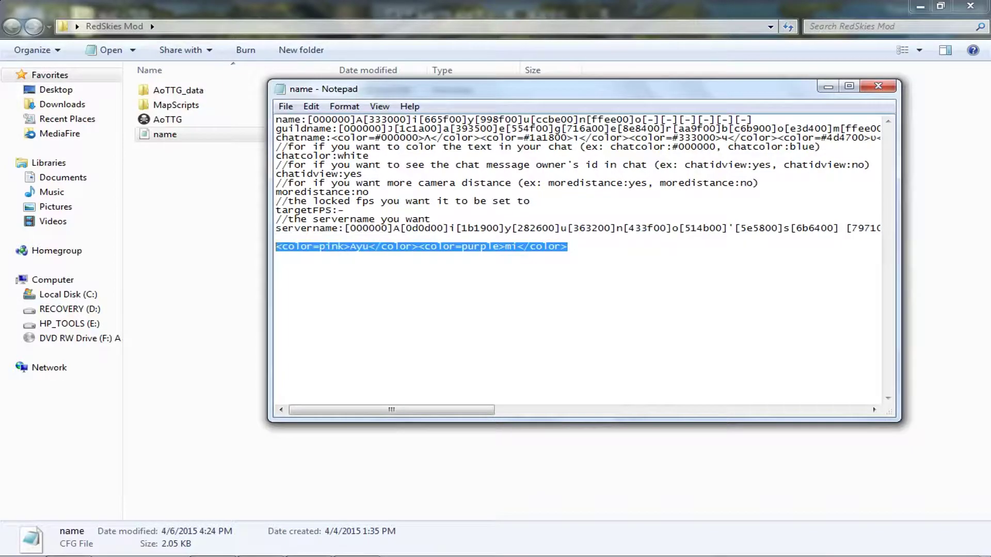
key(ctrl+x)
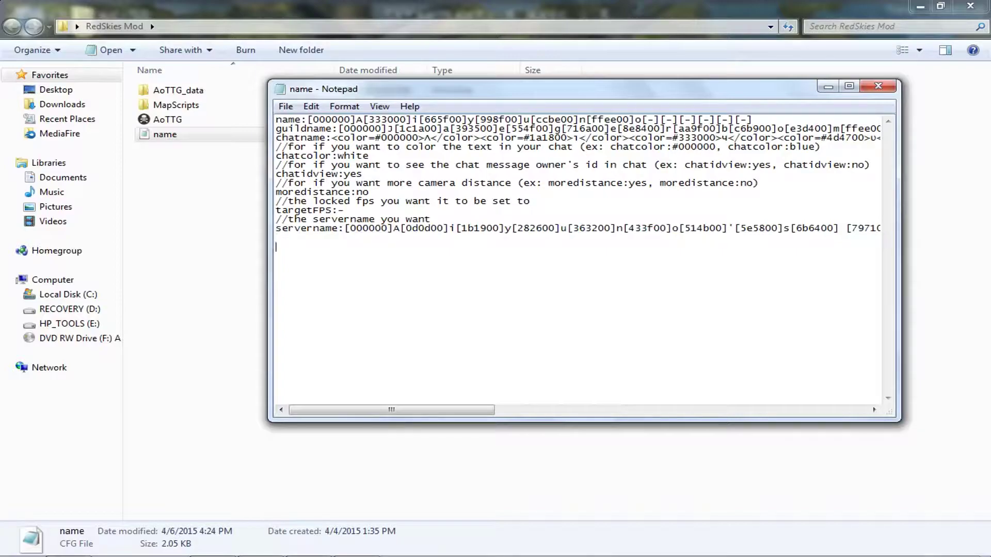
click(877, 86)
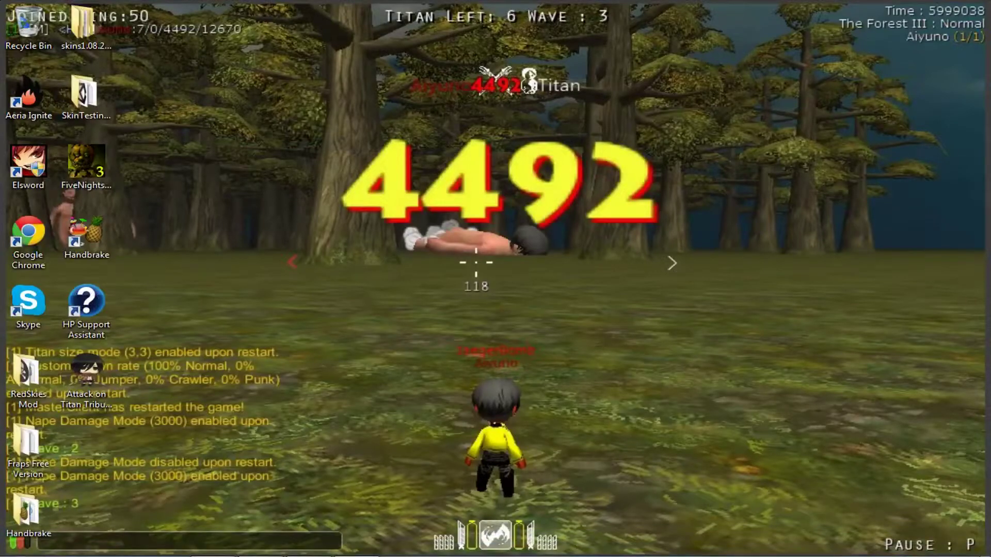
Switch to Text Color Fader in Chrome, replace the message with the player name, and set the number of colors to 2
click(212, 543)
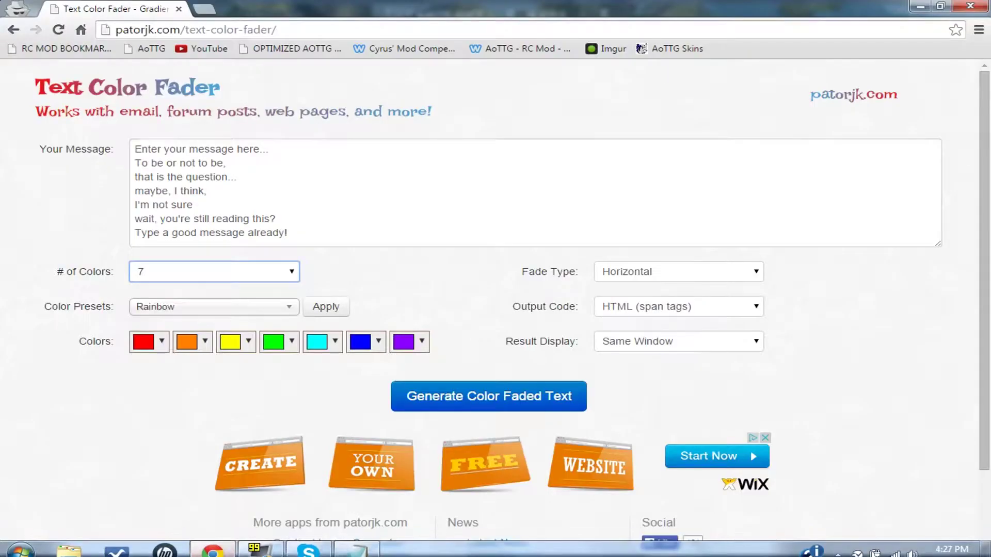
click(276, 218)
key(ctrl+a)
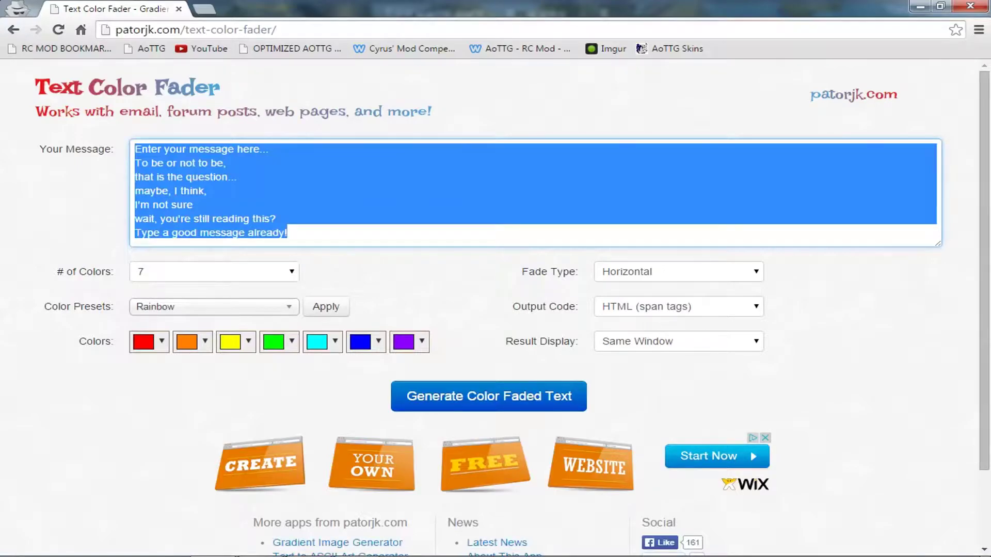
text(Aiyumi)
key(BackSpace)
key(BackSpace)
key(BackSpace)
key(BackSpace)
key(BackSpace)
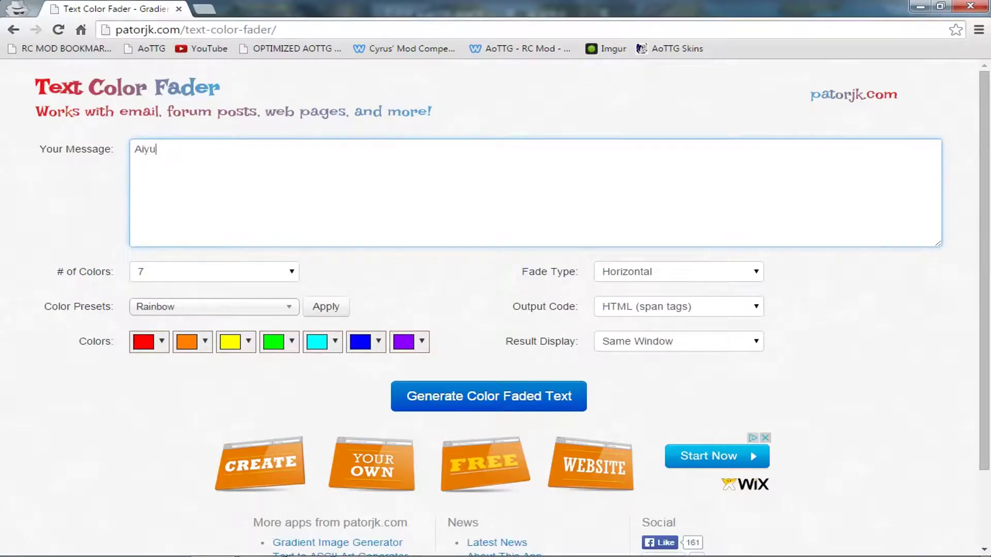
text(yumi)
click(213, 272)
click(213, 288)
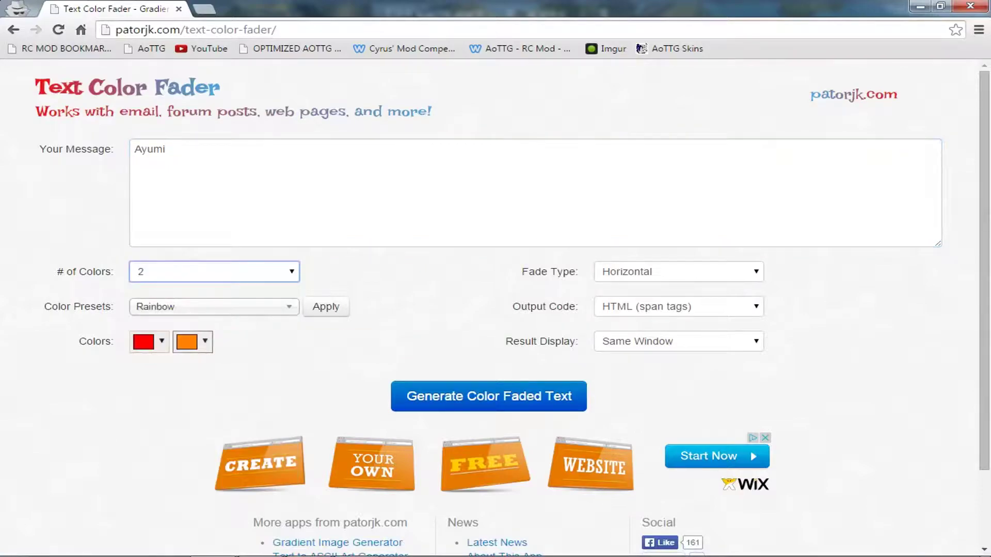
click(149, 341)
click(166, 468)
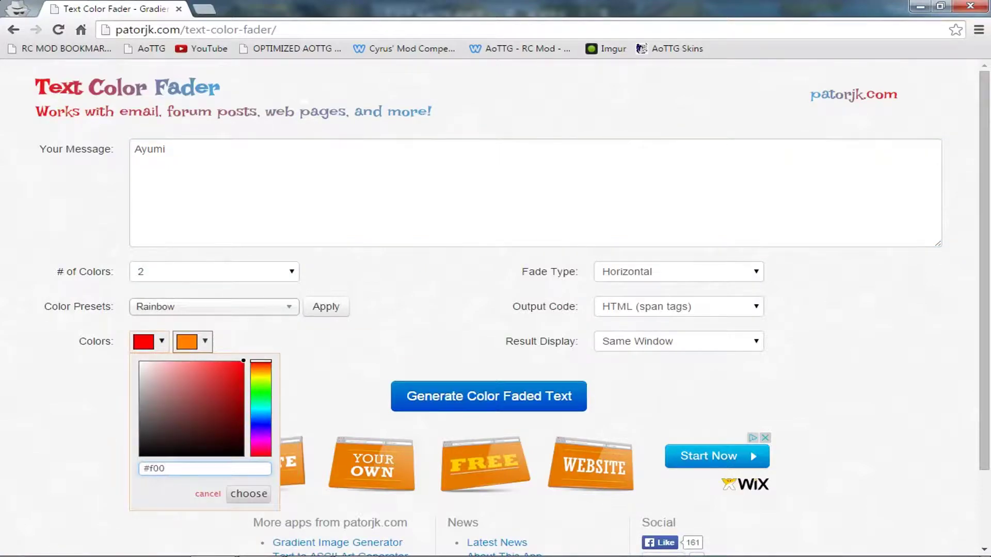
click(214, 272)
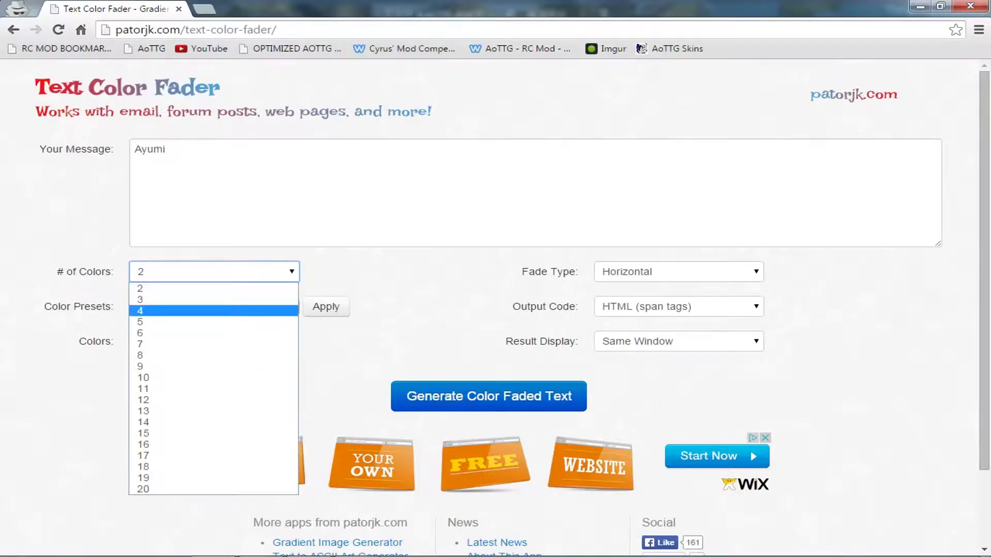
click(213, 271)
click(149, 342)
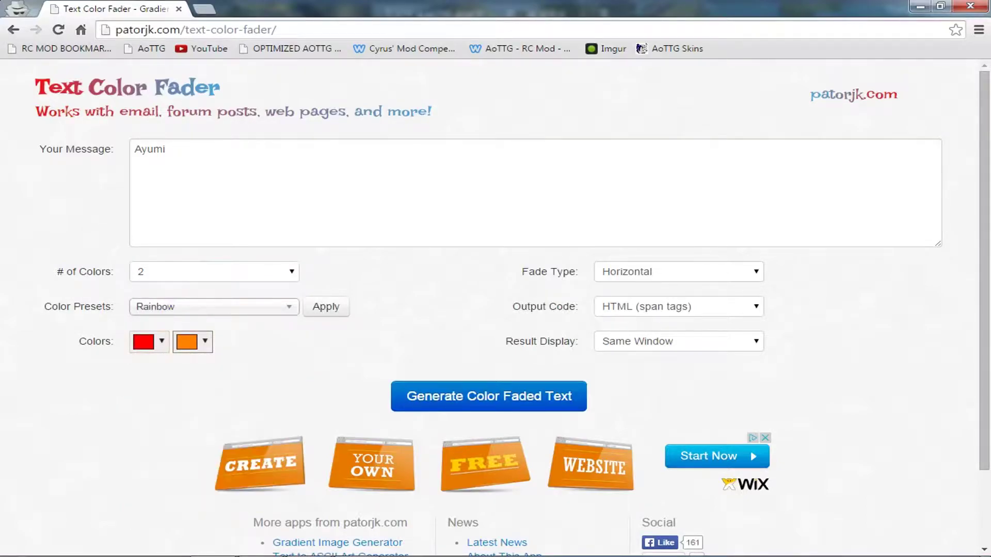
Replace the first fade color's code with #ffc0cb
click(149, 341)
click(165, 468)
key(BackSpace)
key(BackSpace)
key(BackSpace)
key(BackSpace)
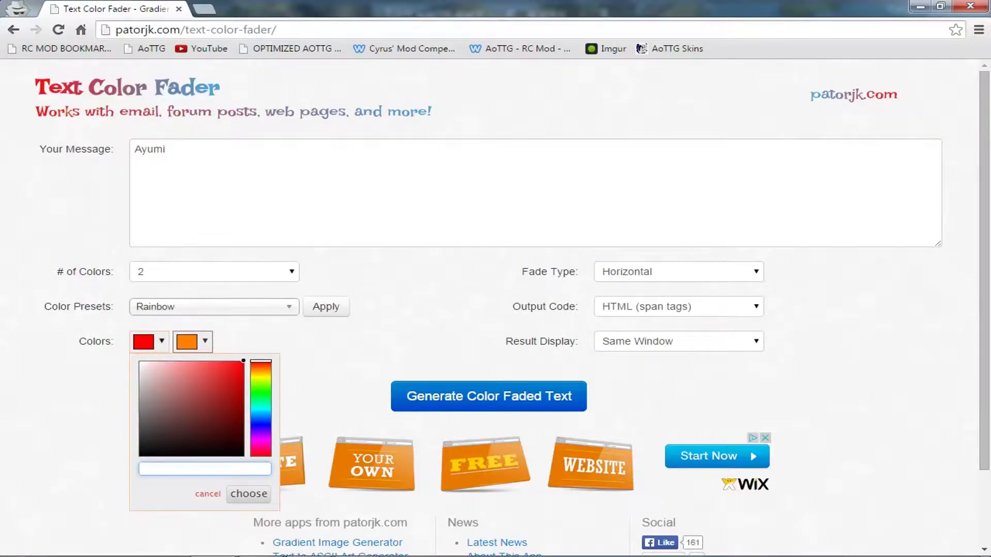
text(#colorcode)
key(ctrl+a)
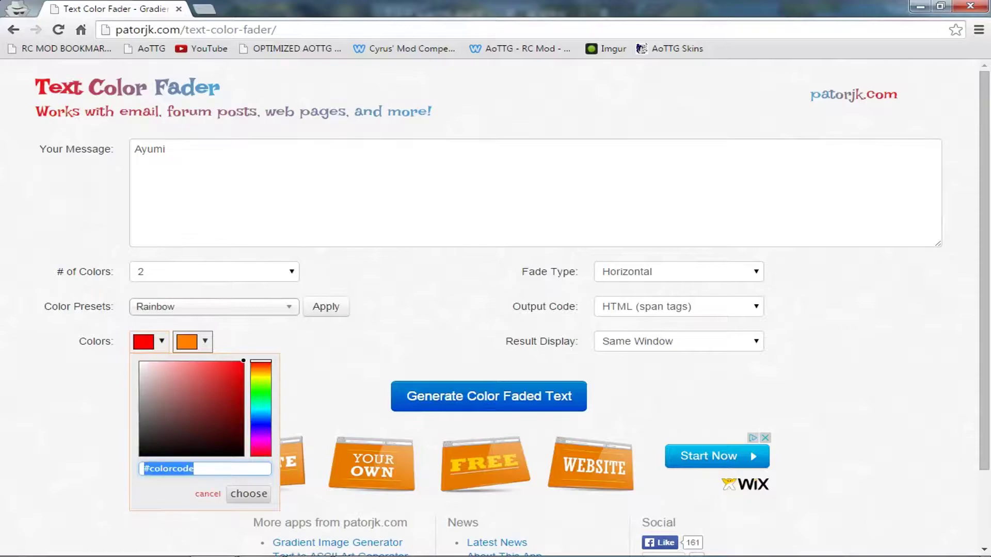
text(#ffc0cb)
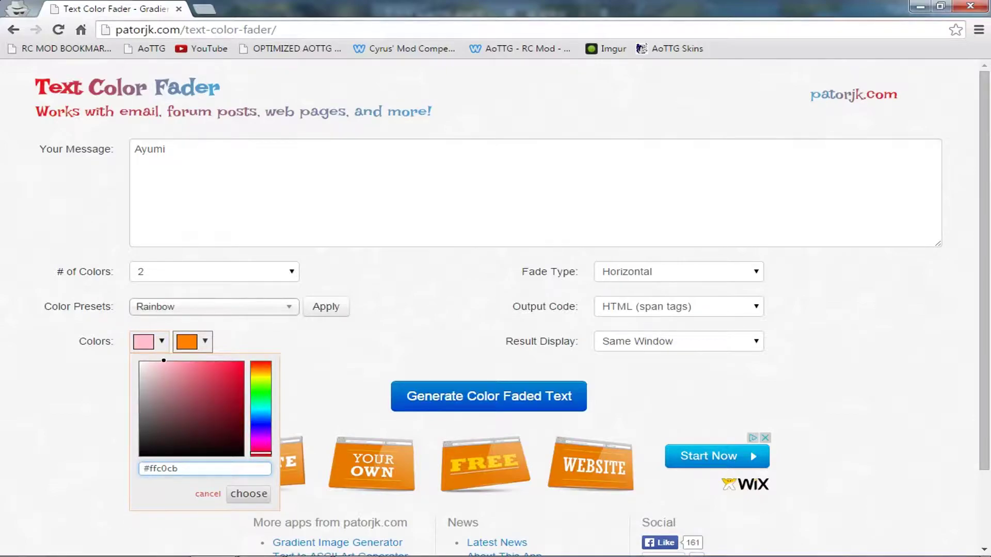
Set the first fade color to magenta
key(ctrl+a)
text(magenta)
key(Return)
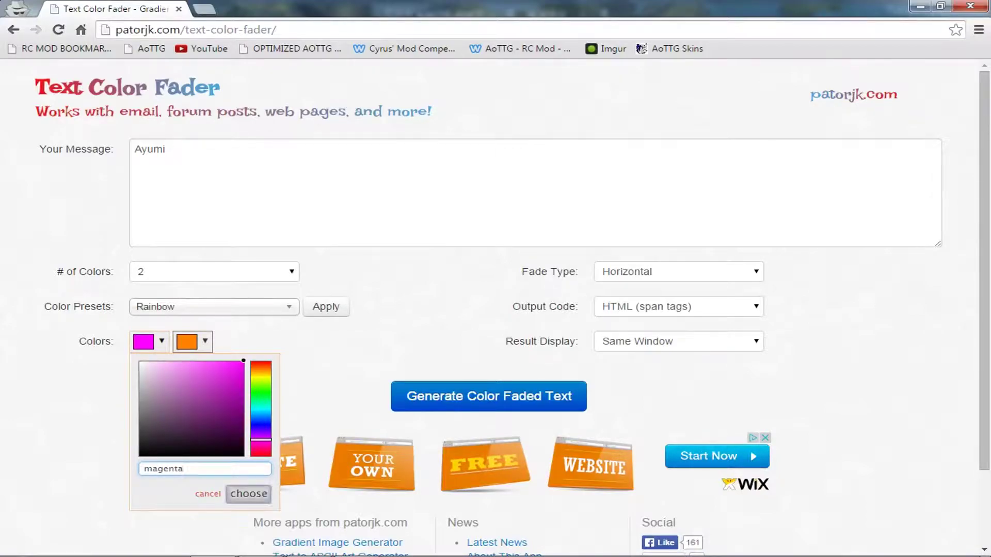
click(248, 493)
Set the second fade color to #800080
click(192, 341)
click(222, 468)
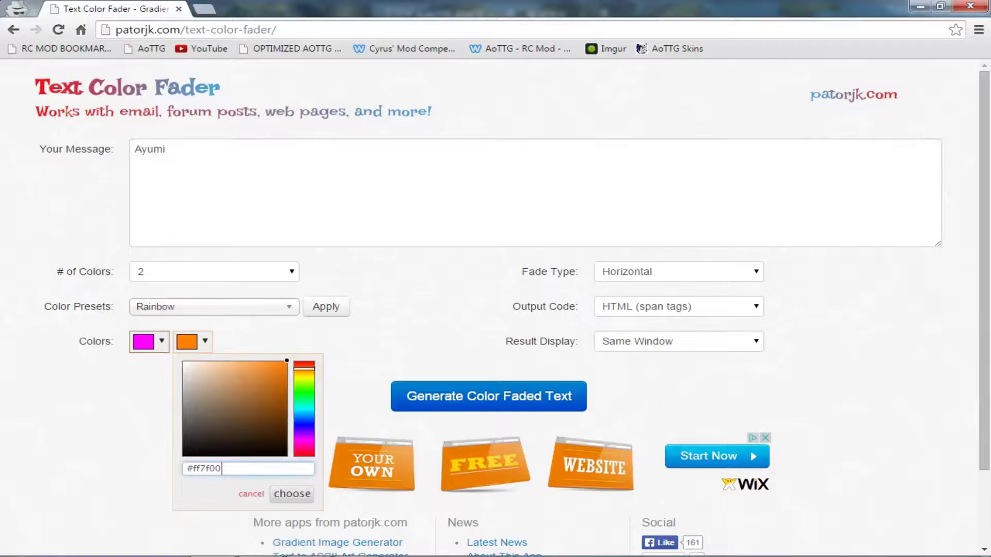
key(ctrl+a)
text(#800080)
key(Return)
click(292, 494)
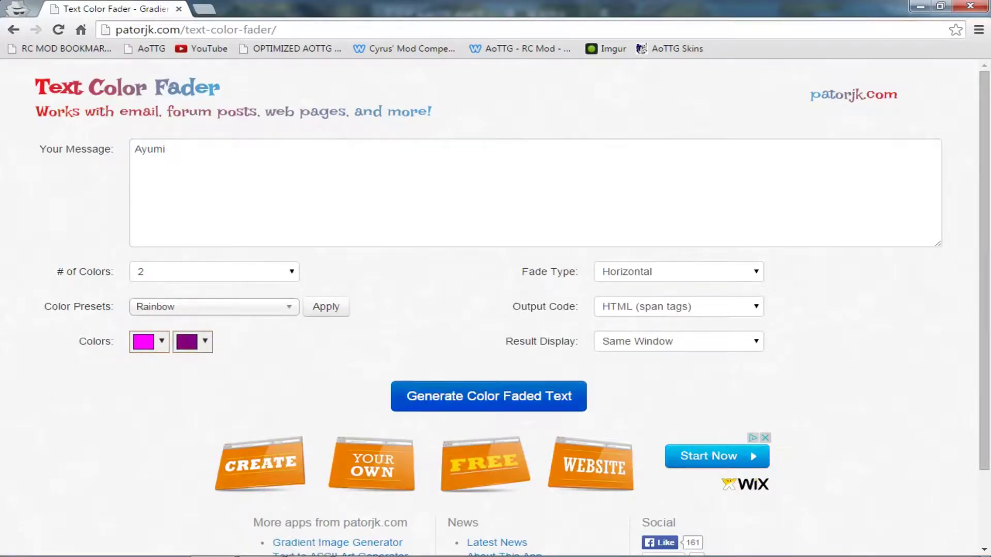
Generate the color-faded text with HTML (span tags) output and copy its full color code
click(678, 306)
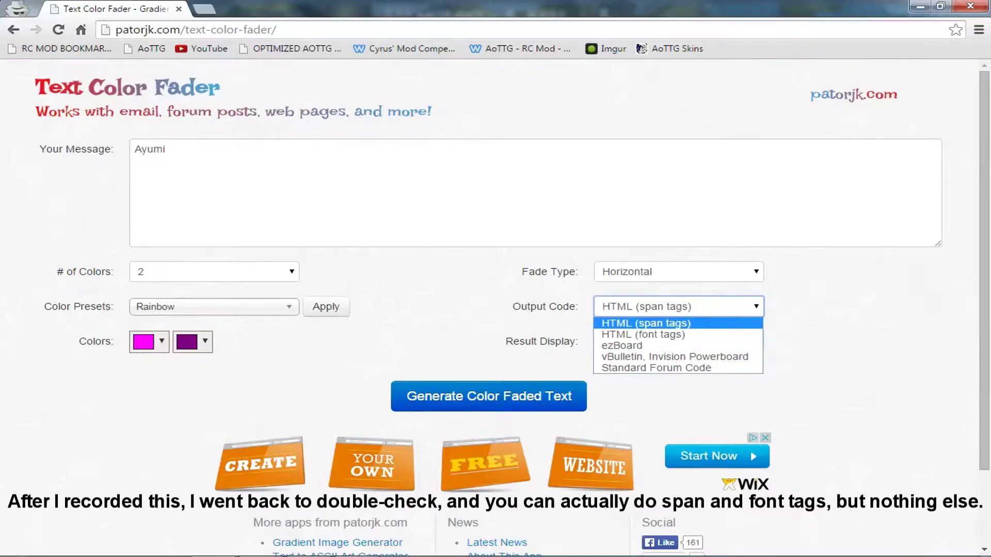
key(Return)
click(398, 397)
click(356, 351)
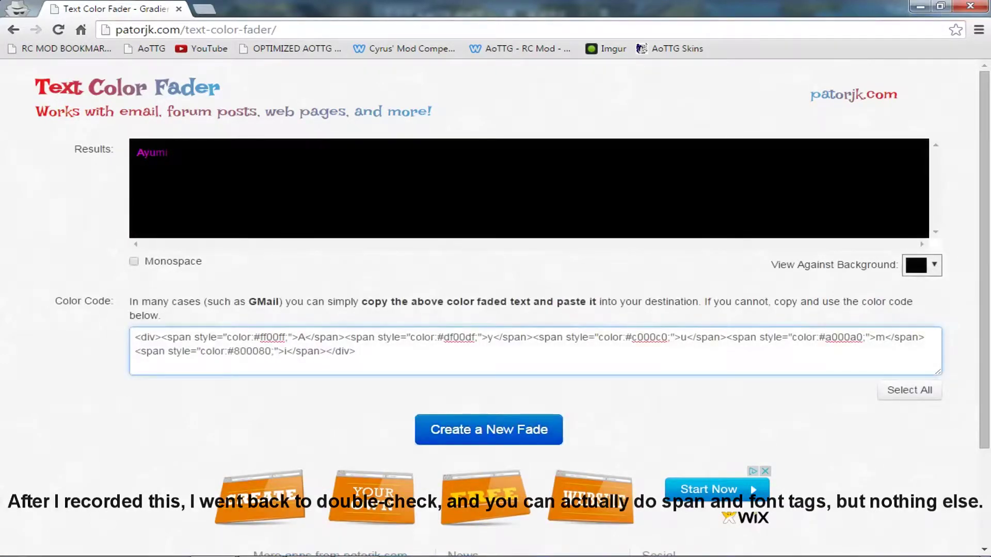
key(ctrl+a)
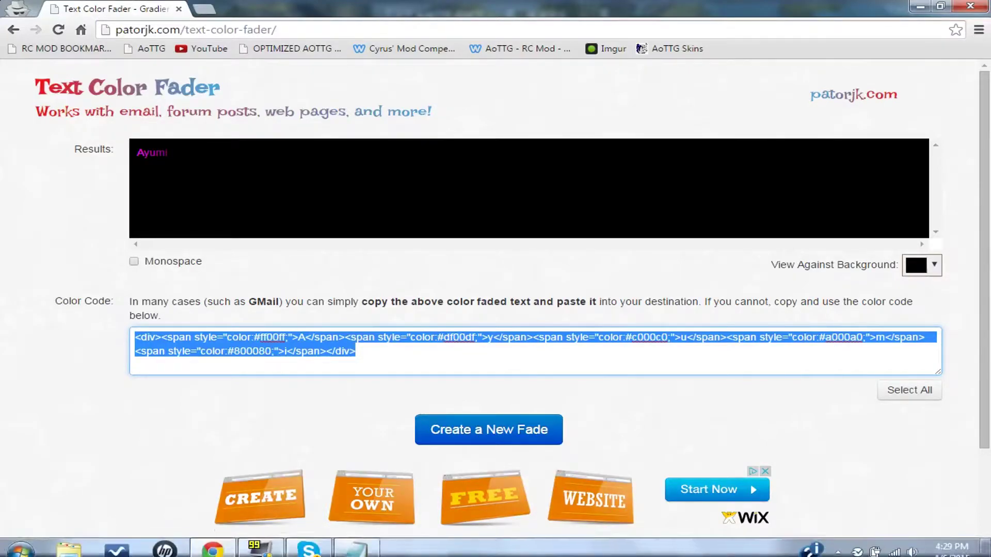
Switch to AOT Color Converter and paste the copied HTML color code as its input
click(984, 543)
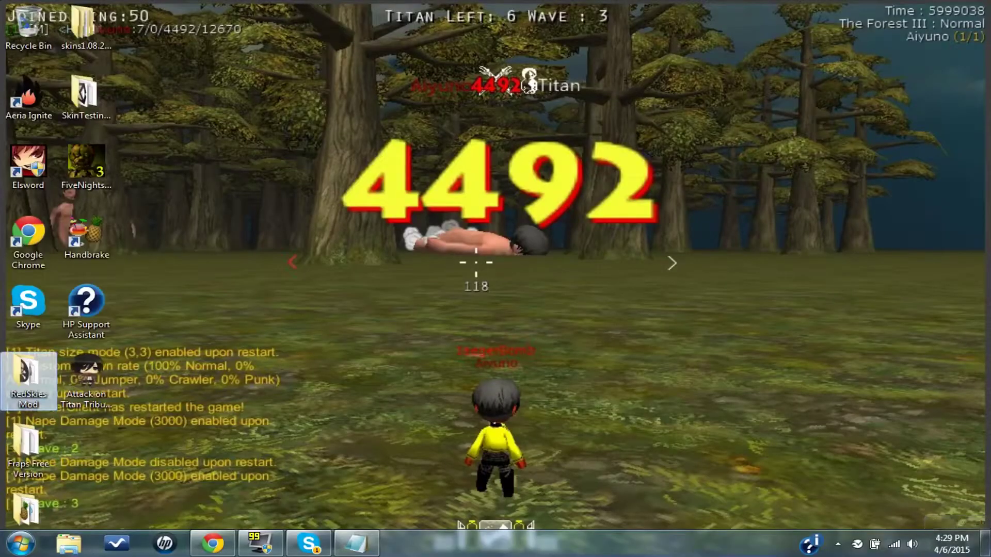
click(87, 380)
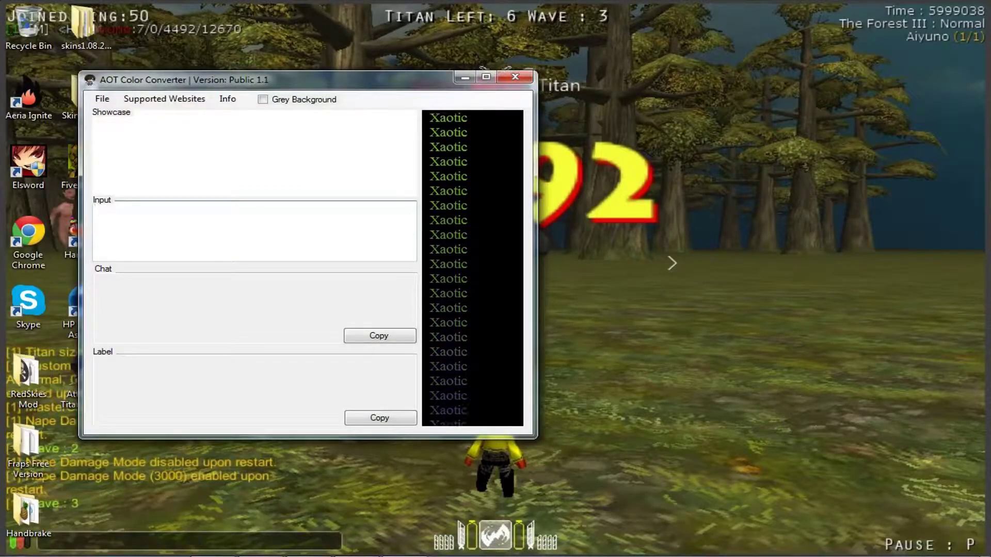
key(ctrl+v)
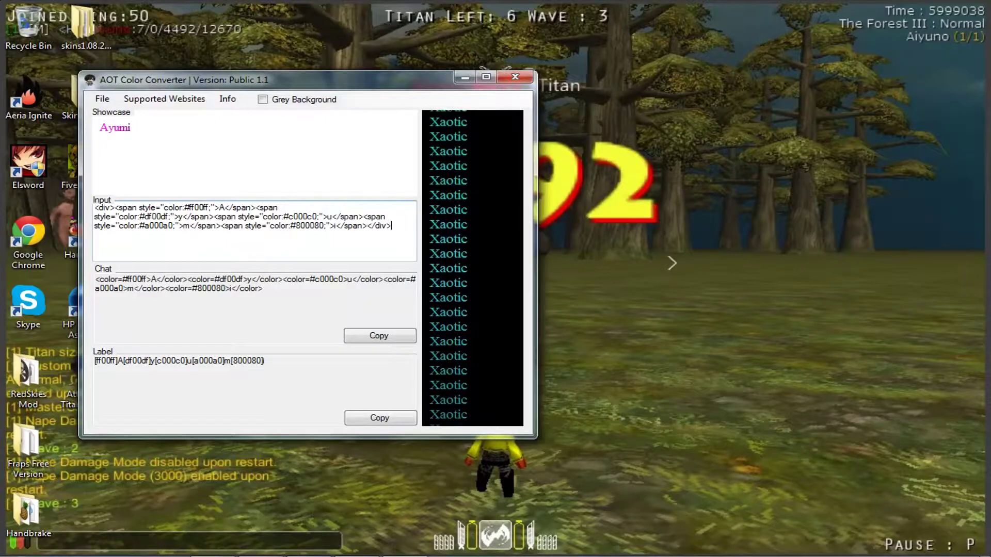
Examine the converted Chat code and highlight the converted Label code
drag(251, 288, 119, 279)
click(185, 360)
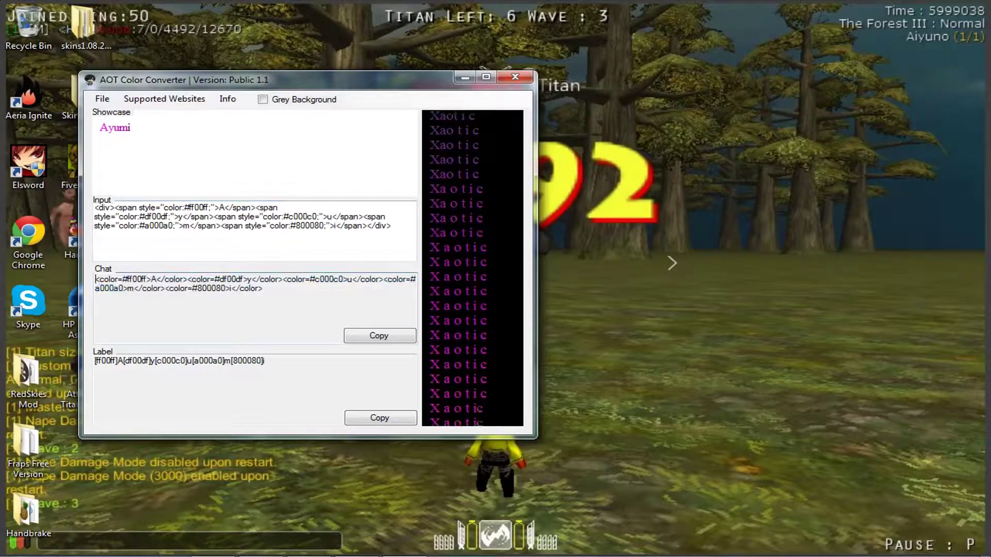
drag(264, 360, 97, 361)
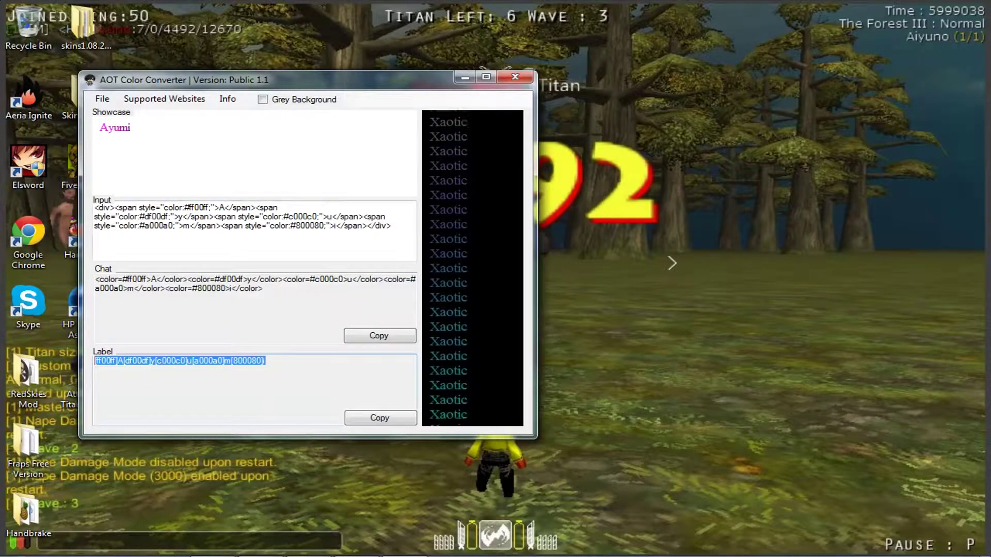
Copy the converted Chat code of the color-faded name and minimize the converter
drag(308, 79, 384, 215)
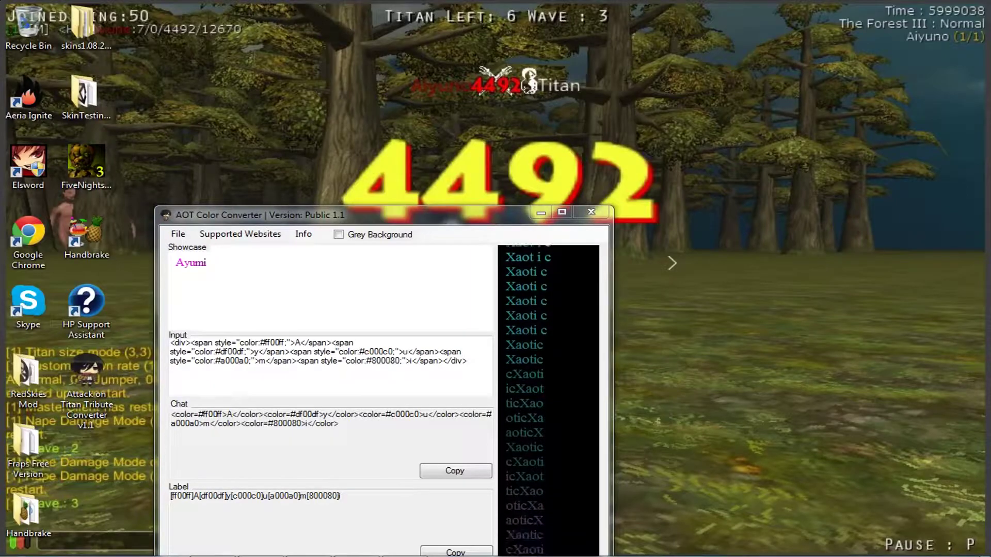
drag(485, 221, 468, 81)
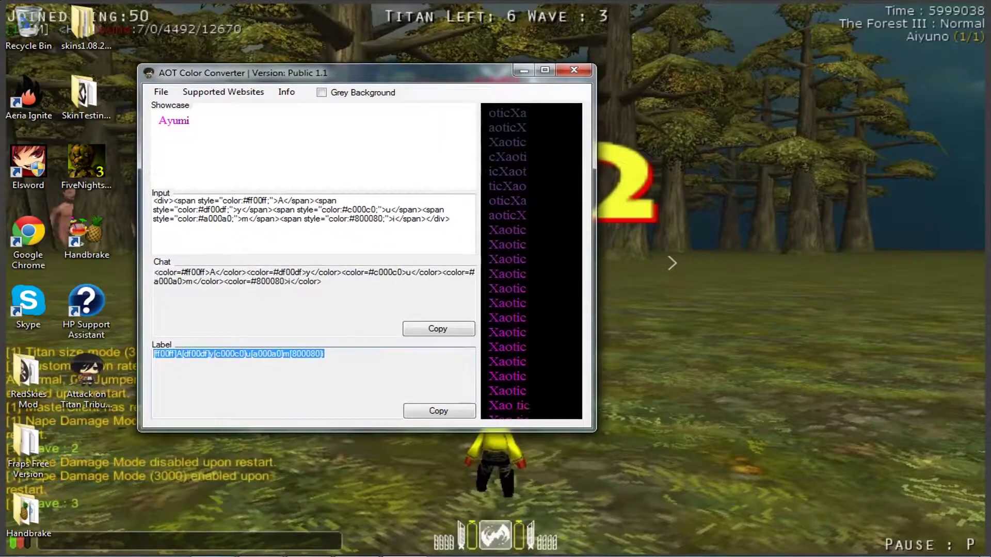
click(322, 281)
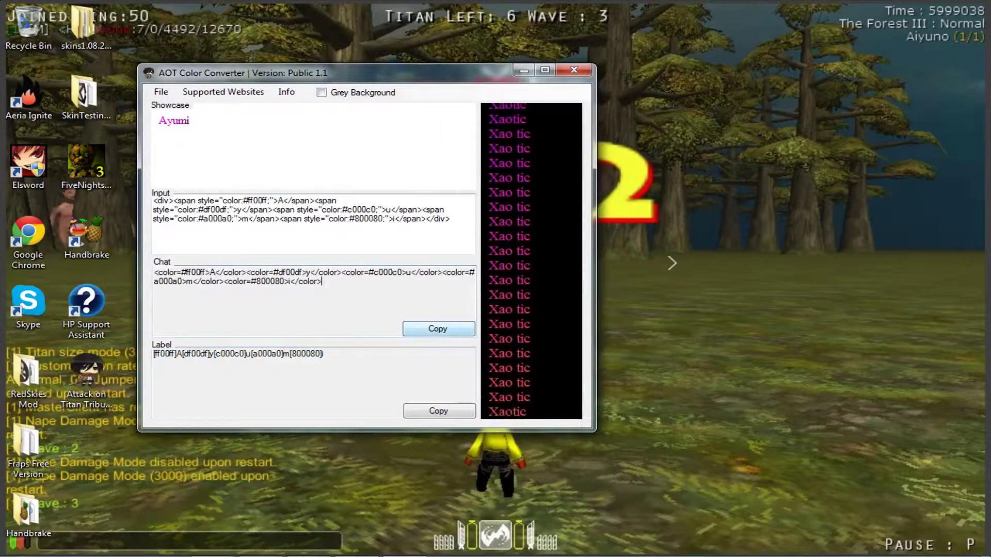
mouse_move(323, 354)
mouse_down()
mouse_move(153, 354)
mouse_move(321, 354)
mouse_up()
click(437, 328)
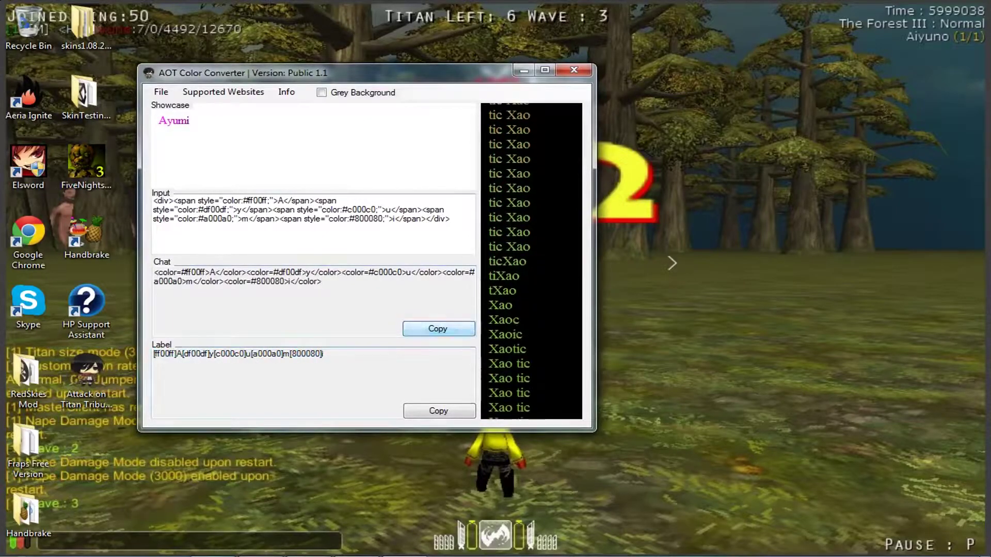
click(524, 69)
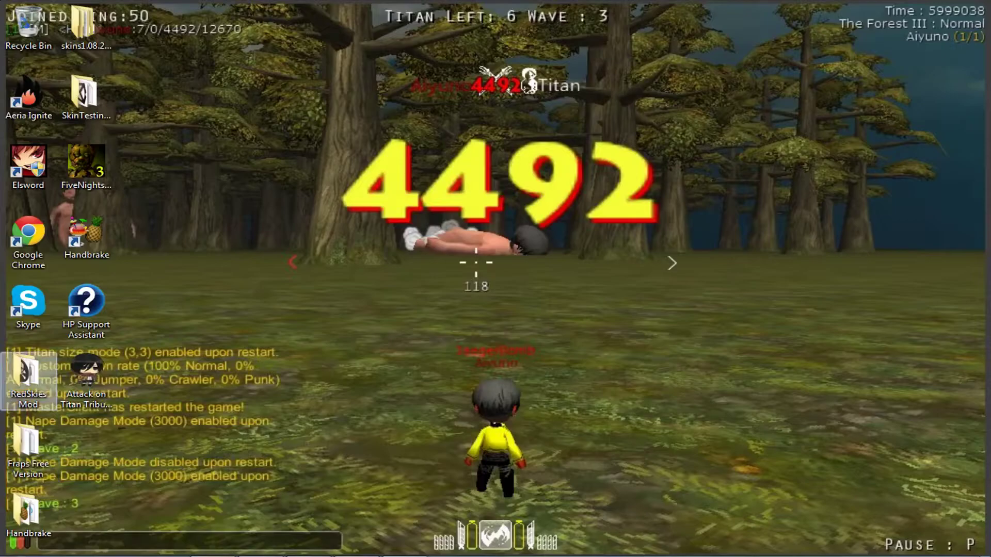
Open the name CFG file from the RedSkies Mod folder on the desktop and minimize the folder
double_click(28, 382)
double_click(165, 134)
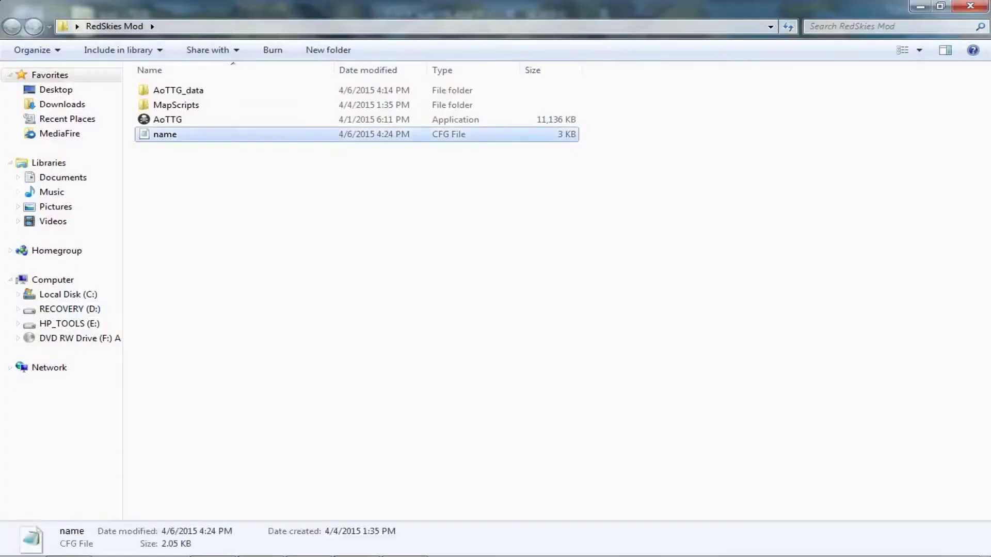
click(919, 6)
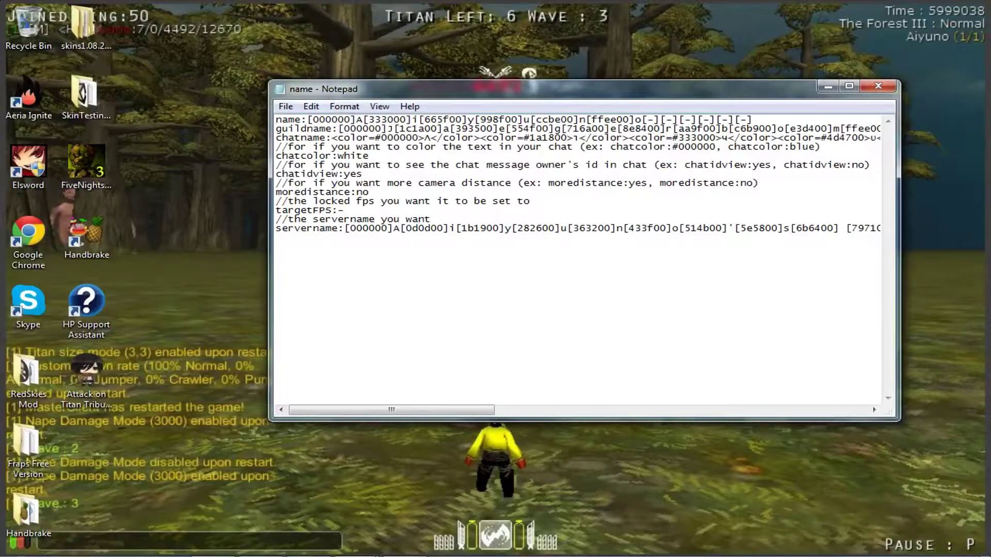
Replace the entire color code after chatname: with the copied Chat code
drag(331, 138, 839, 137)
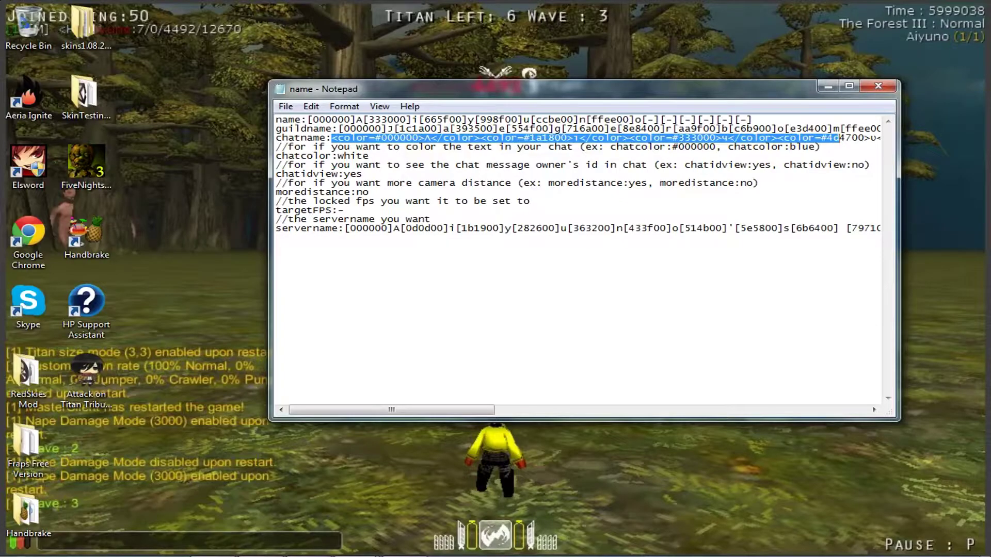
drag(844, 137, 882, 138)
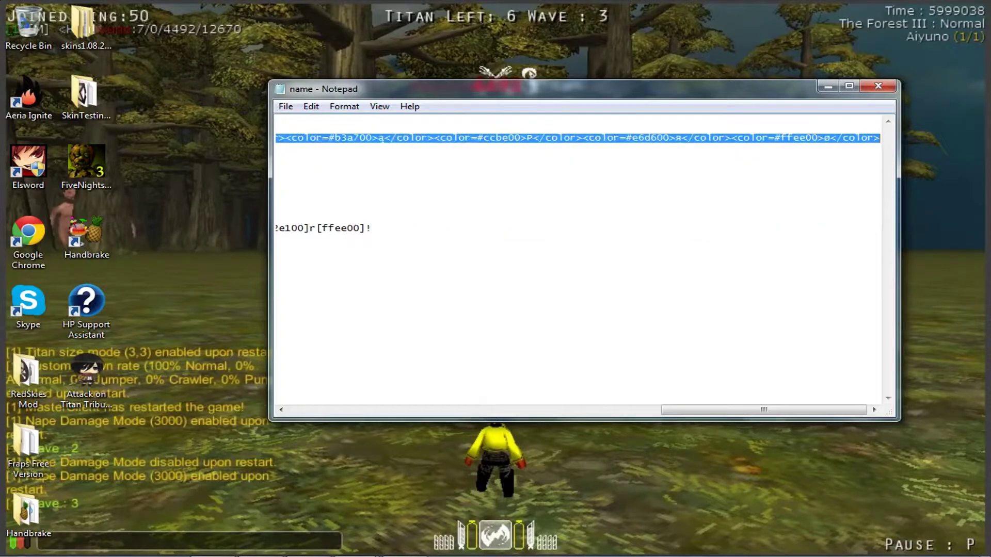
key(ctrl+v)
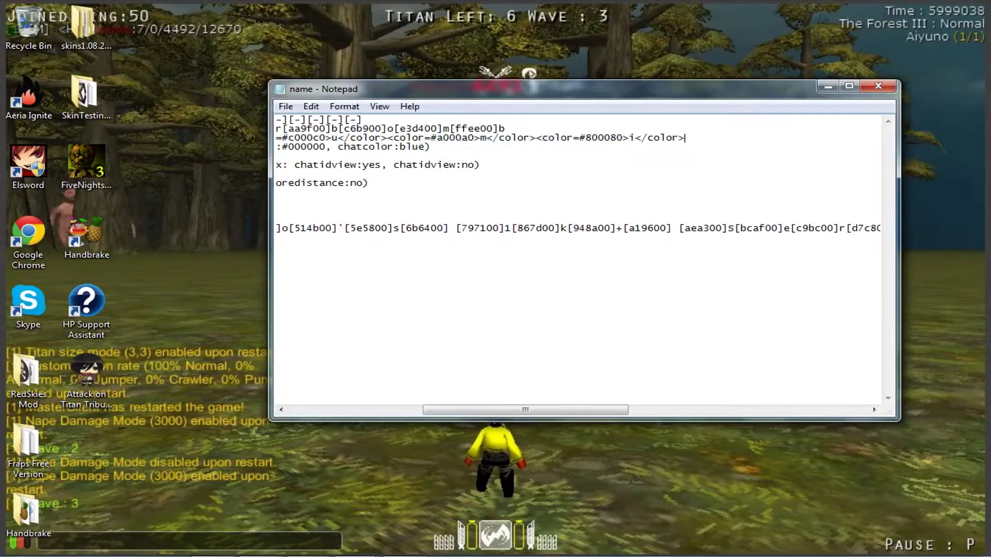
drag(524, 410, 391, 410)
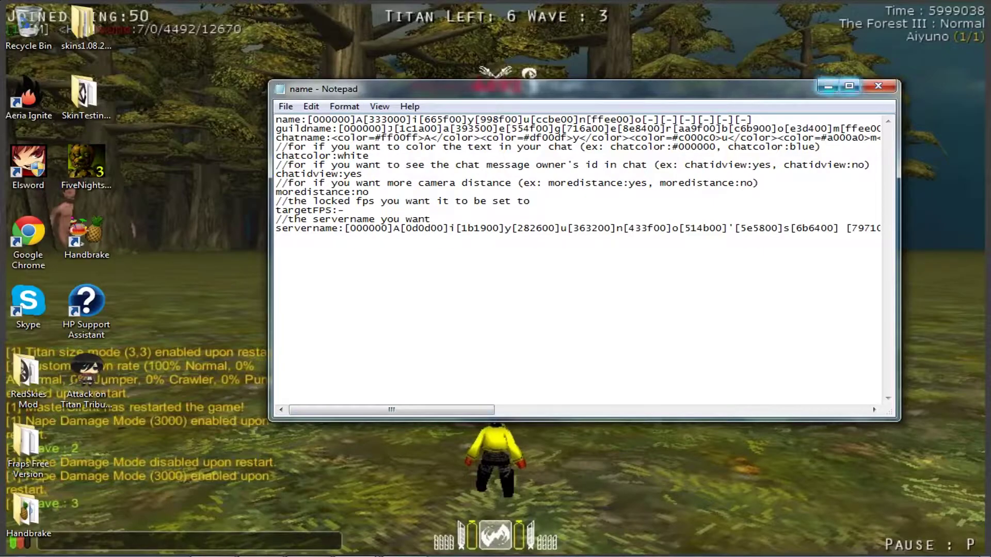
Close name.cfg with its changes saved and discard the changes in the reopened copy still holding the old chat name
click(878, 86)
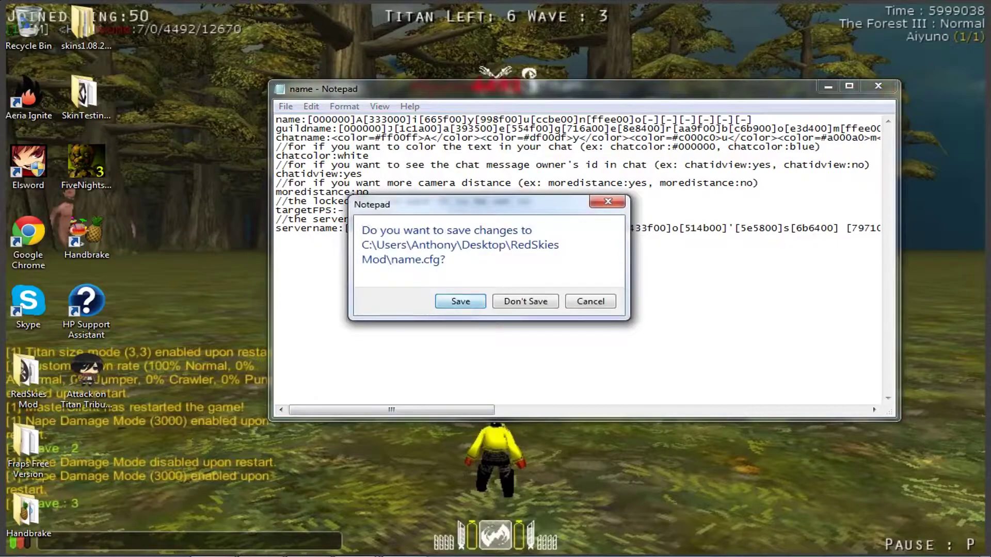
click(458, 300)
mouse_move(165, 556)
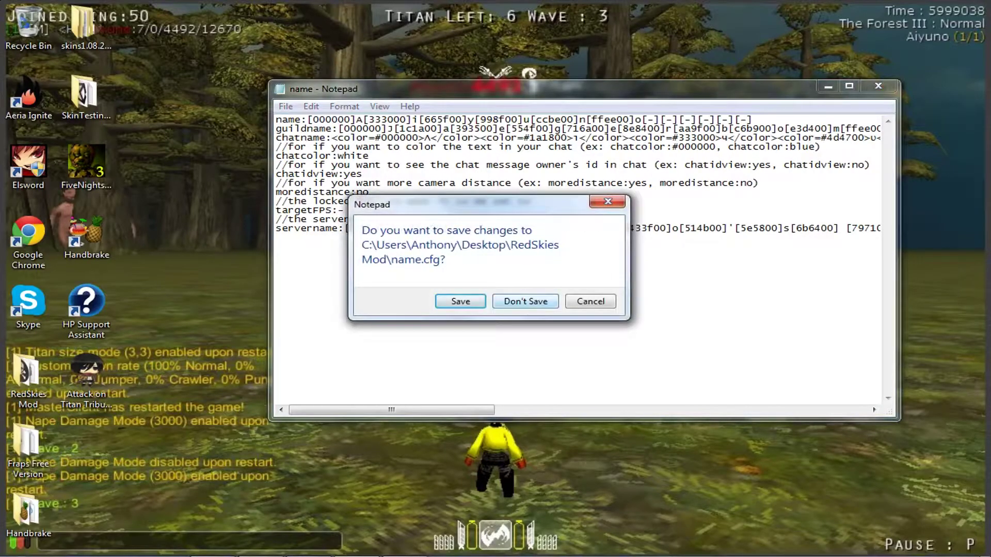
click(525, 301)
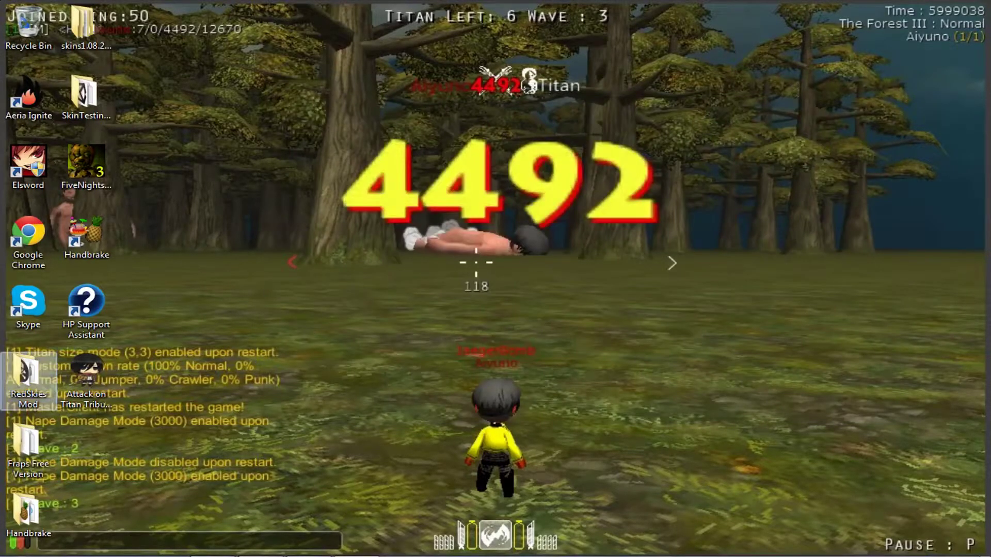
Launch the AoTTG application from the RedSkies Mod folder
double_click(28, 382)
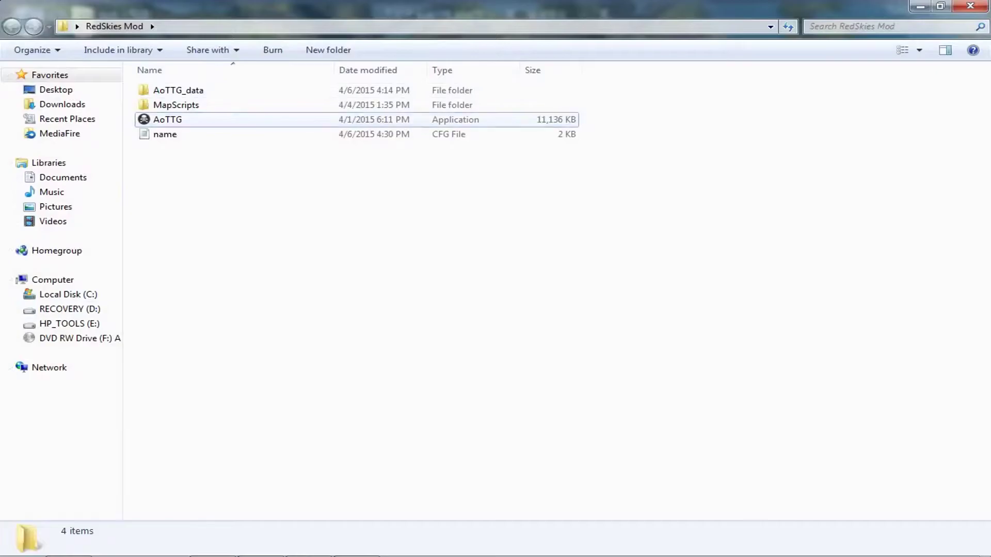
click(167, 119)
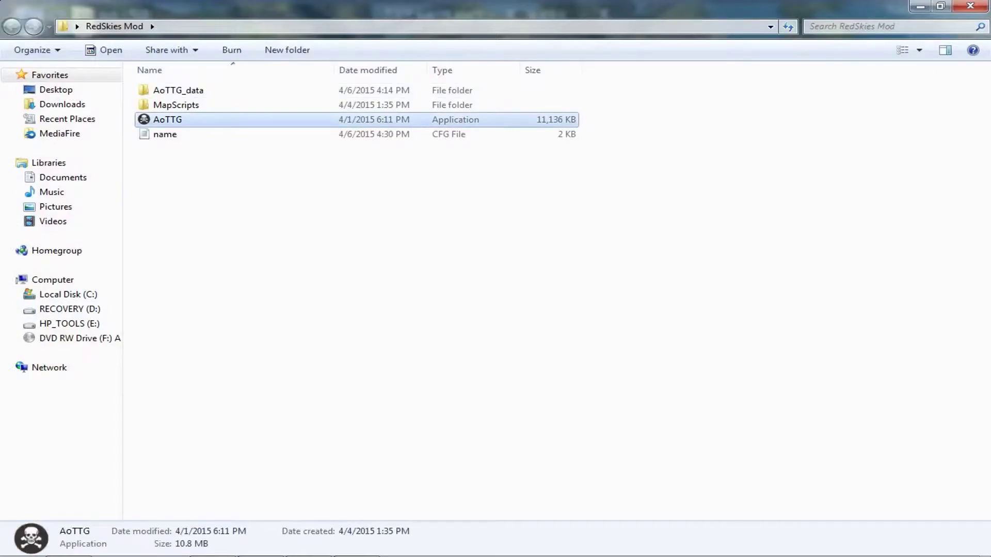
key(Return)
key(Return)
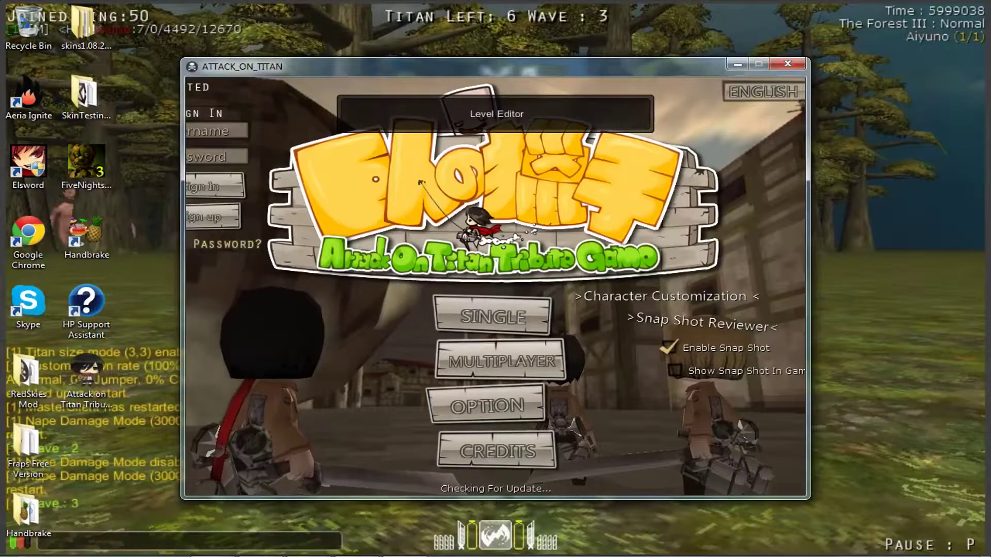
Begin creating a new multiplayer game from the server list and leave its server name empty
click(500, 360)
click(373, 276)
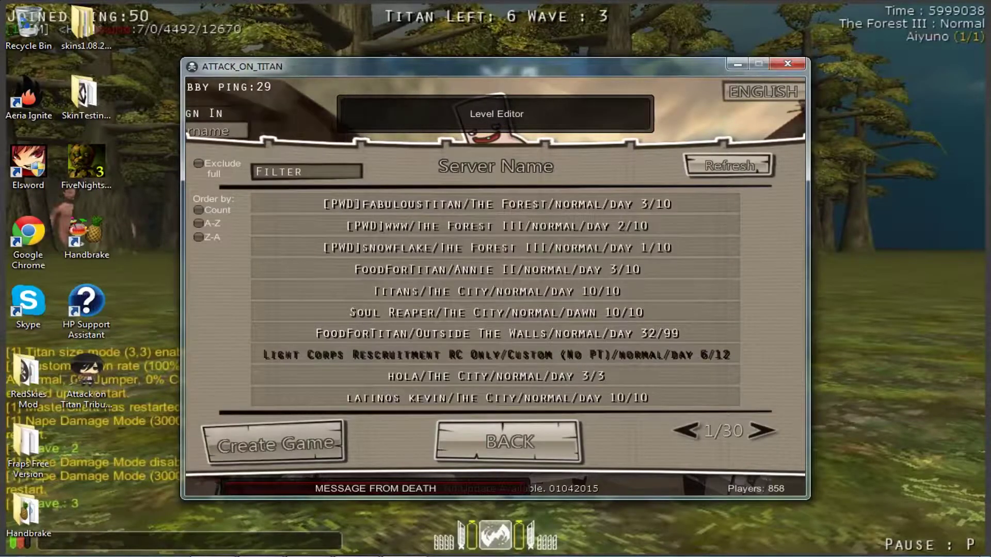
click(273, 443)
click(553, 210)
text([)
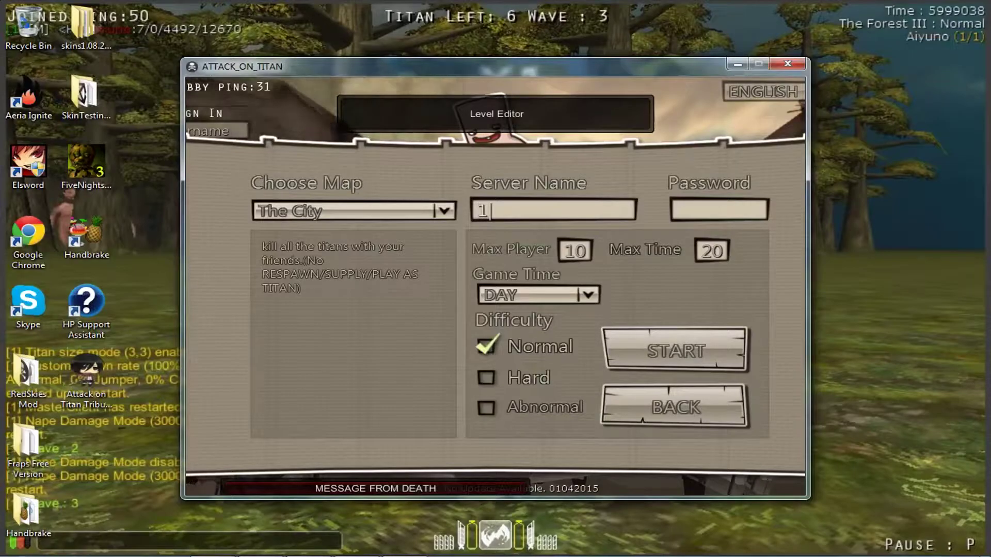
key(BackSpace)
Set the map to The Forest III, max player to 1 and max time to 999, and start the game
click(353, 210)
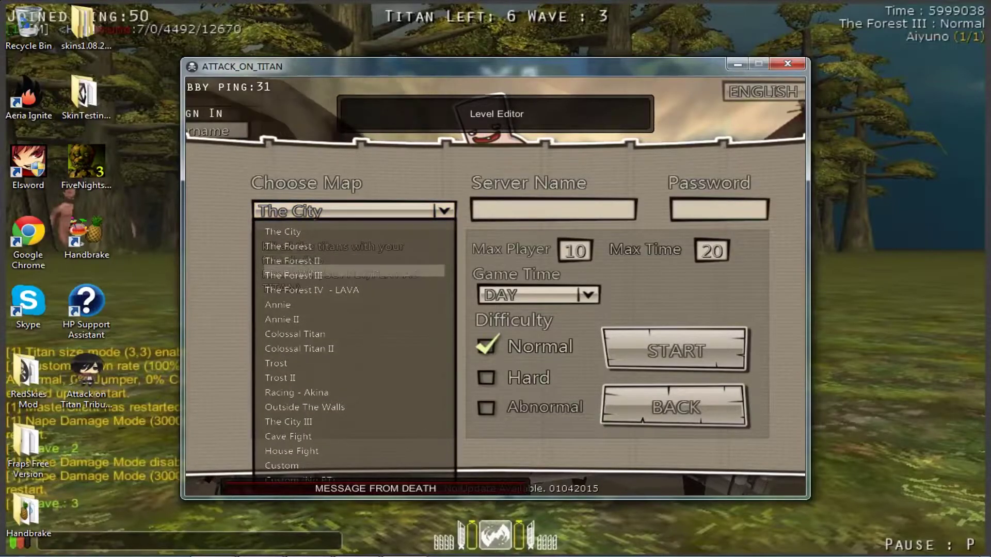
click(354, 274)
click(574, 251)
text(1)
click(712, 250)
key(BackSpace)
key(BackSpace)
text(999)
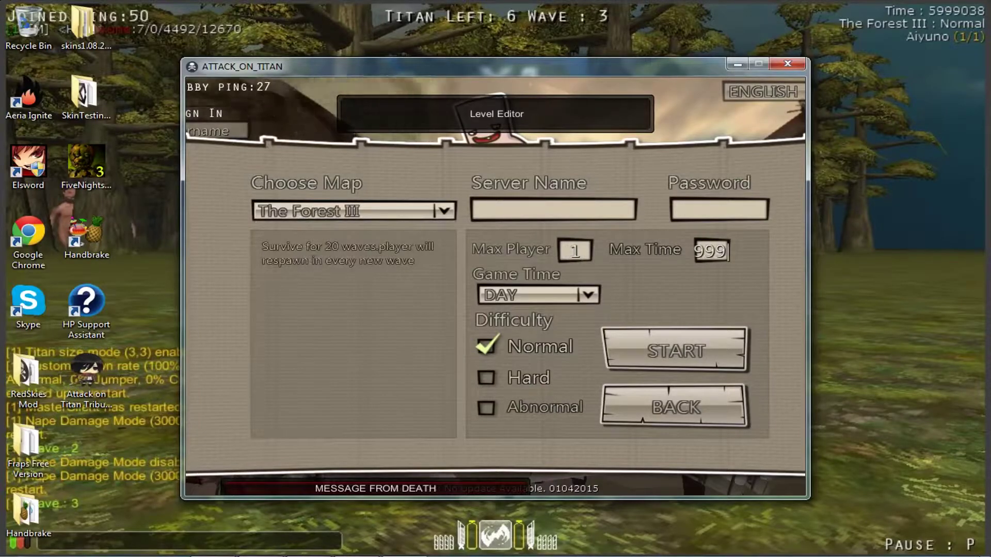
click(676, 350)
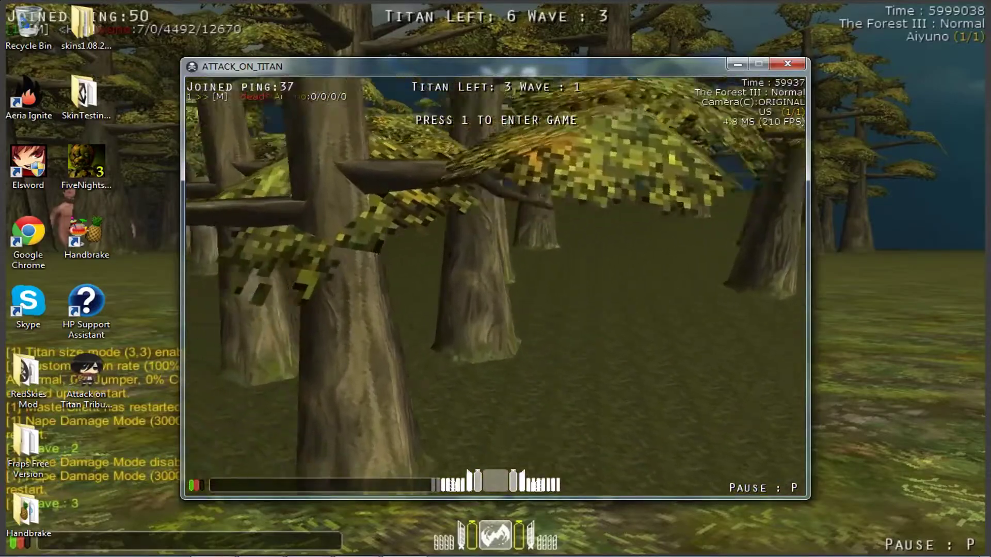
Enter the round with a human character, using the TPS camera
key(1)
click(329, 179)
click(257, 213)
click(308, 437)
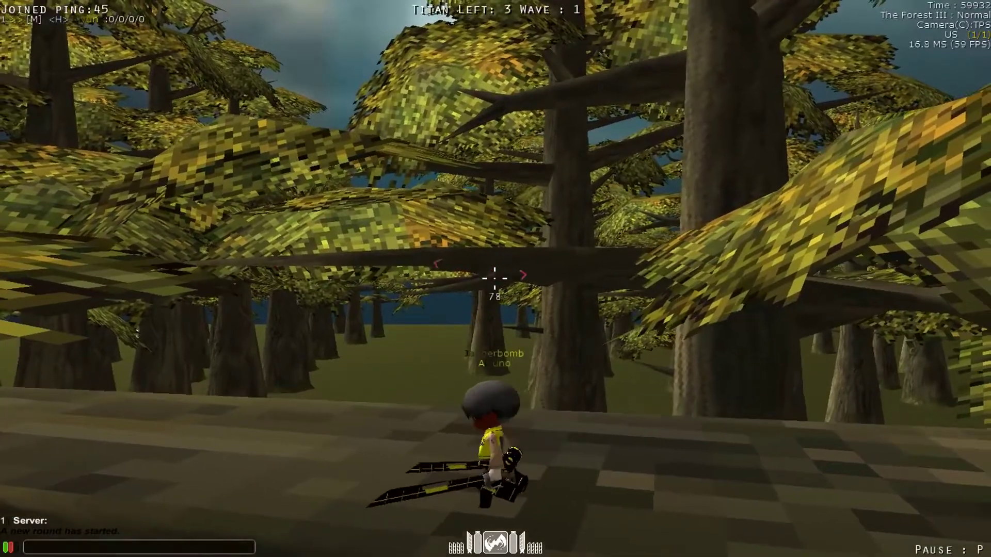
Send the message "Whatever" in the game chat to test the colored chat name
key(Return)
text(Whatee)
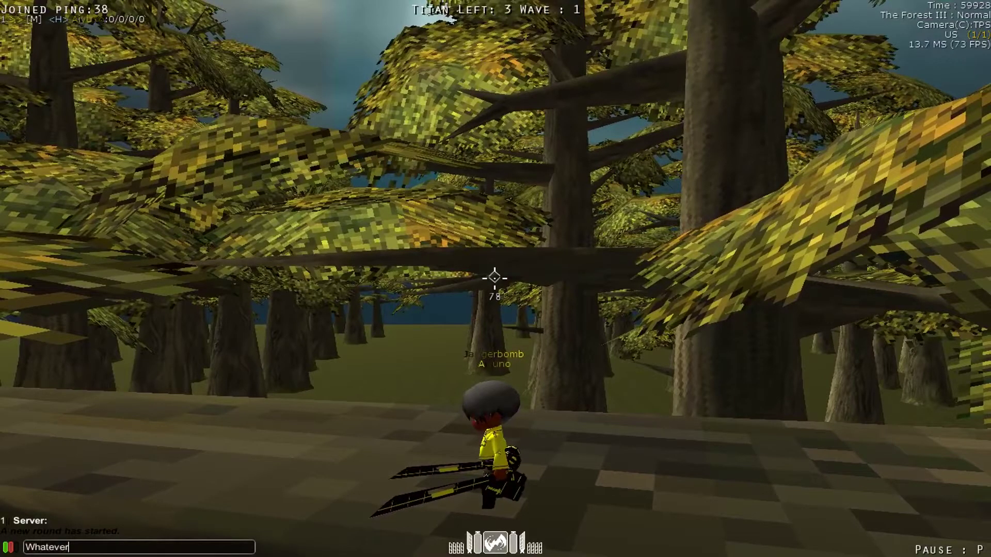
text(er)
key(Return)
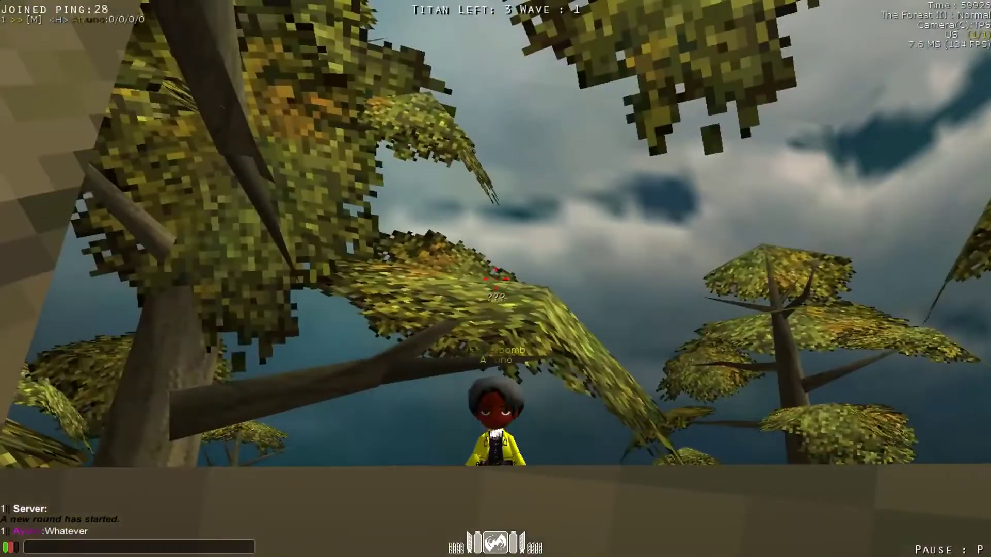
Move the character off the tree branch and swing through the forest
key(w)
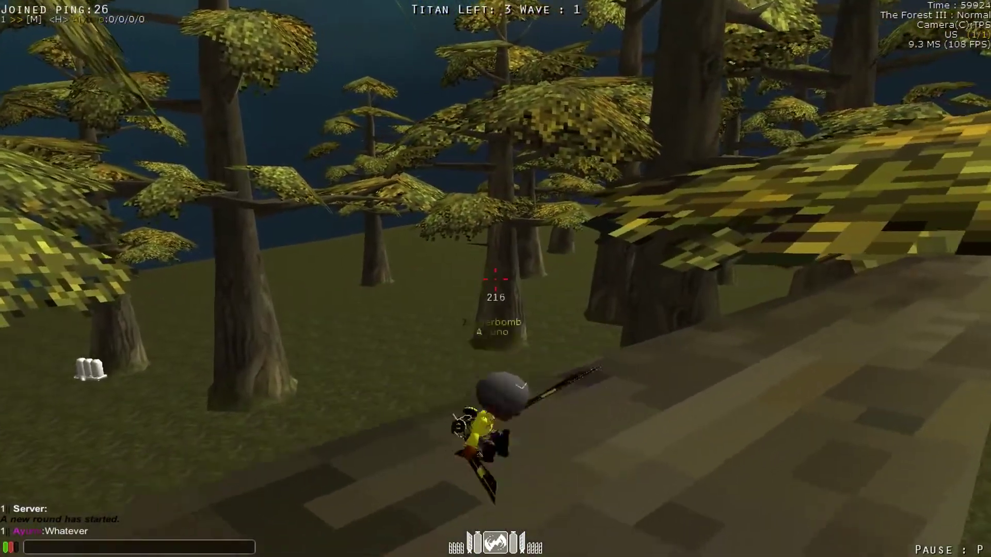
key(shift)
key(space)
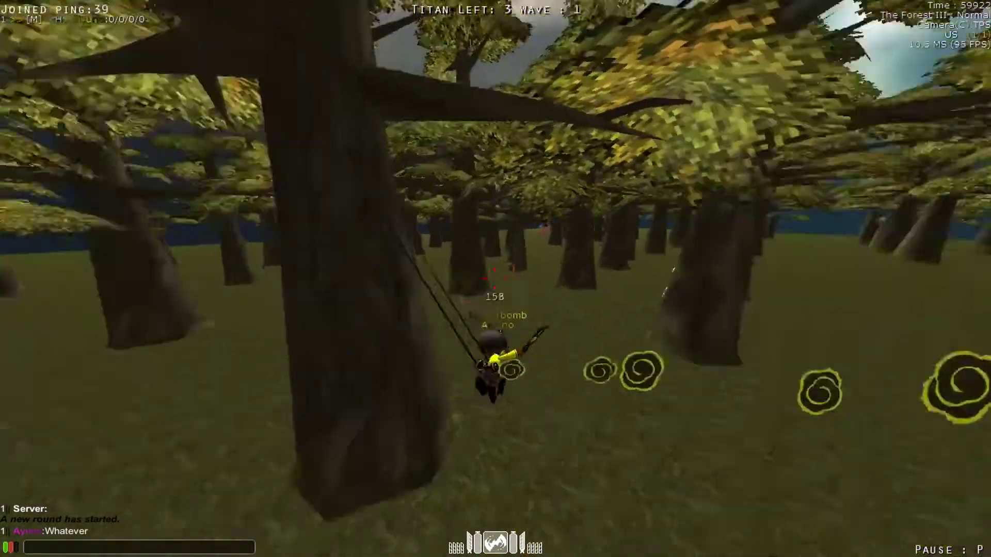